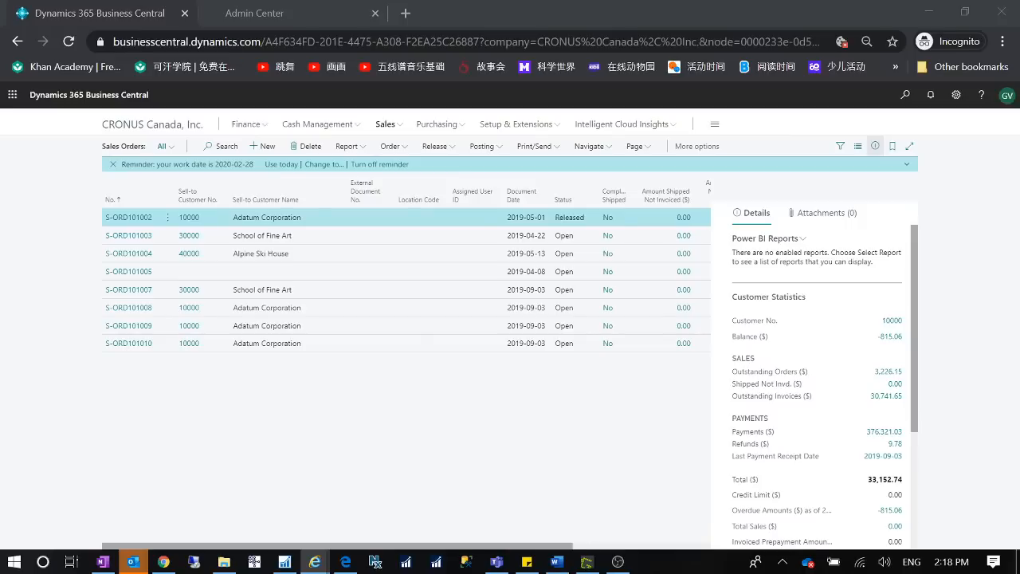
Look through the Service fundamentals topics in the Business Central 2020 release wave 1 plan on Microsoft Docs
{"action": "left_click_drag", "start_coordinate": [1019, 255], "coordinate": [348, 76]}
{"action": "left_click", "coordinate": [725, 76]}
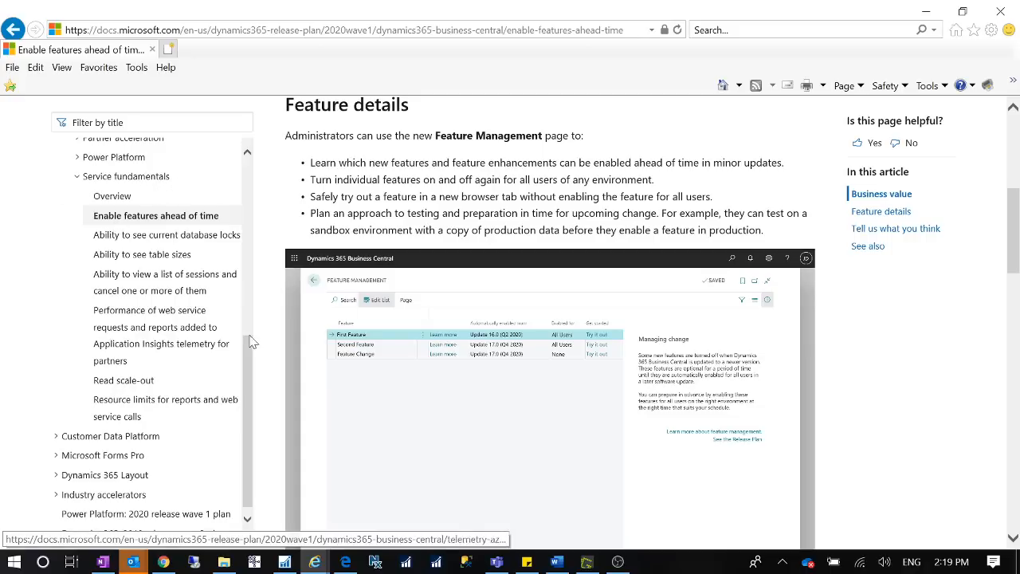
{"action": "mouse_move", "coordinate": [245, 363]}
{"action": "left_mouse_down"}
{"action": "mouse_move", "coordinate": [244, 301]}
{"action": "mouse_move", "coordinate": [249, 369]}
{"action": "left_mouse_up"}
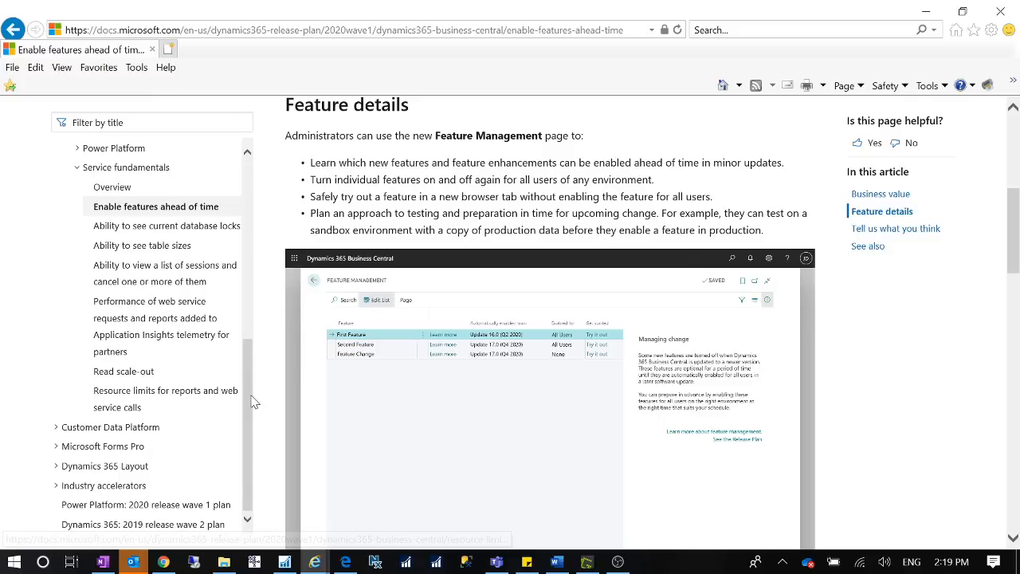
{"action": "left_click_drag", "start_coordinate": [253, 401], "coordinate": [250, 344]}
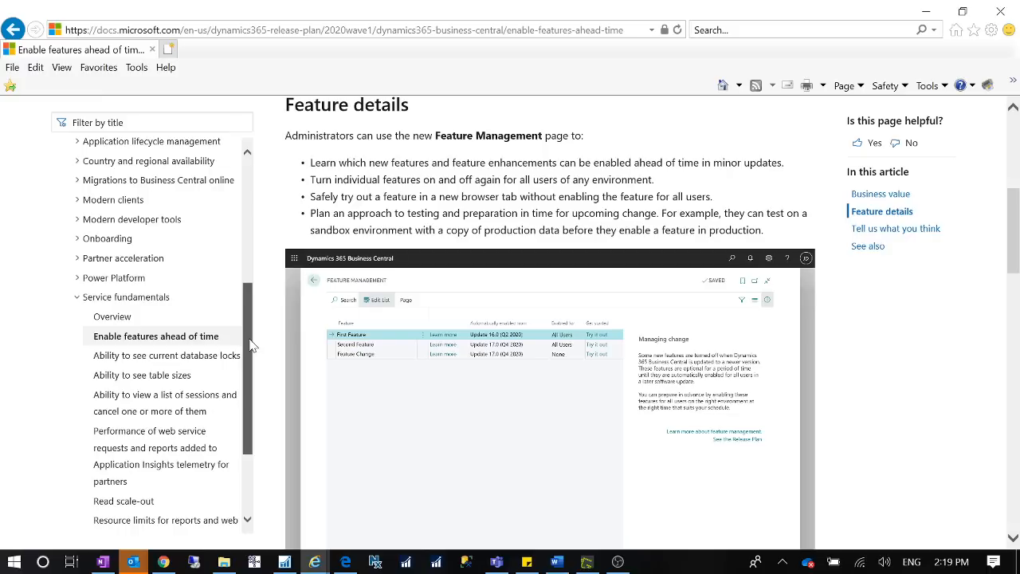
{"action": "left_click_drag", "start_coordinate": [250, 318], "coordinate": [250, 271]}
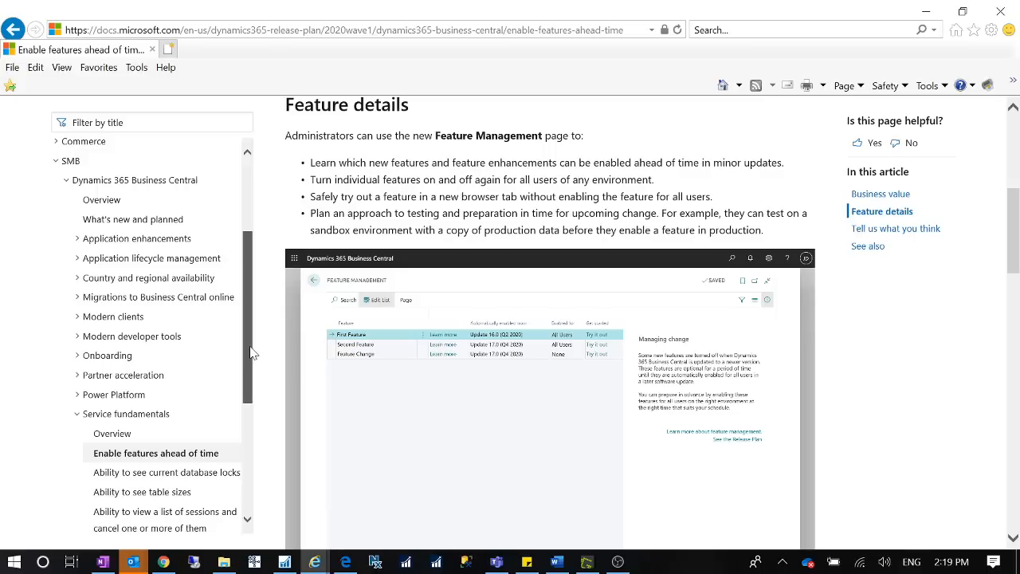
{"action": "left_click_drag", "start_coordinate": [250, 353], "coordinate": [262, 444]}
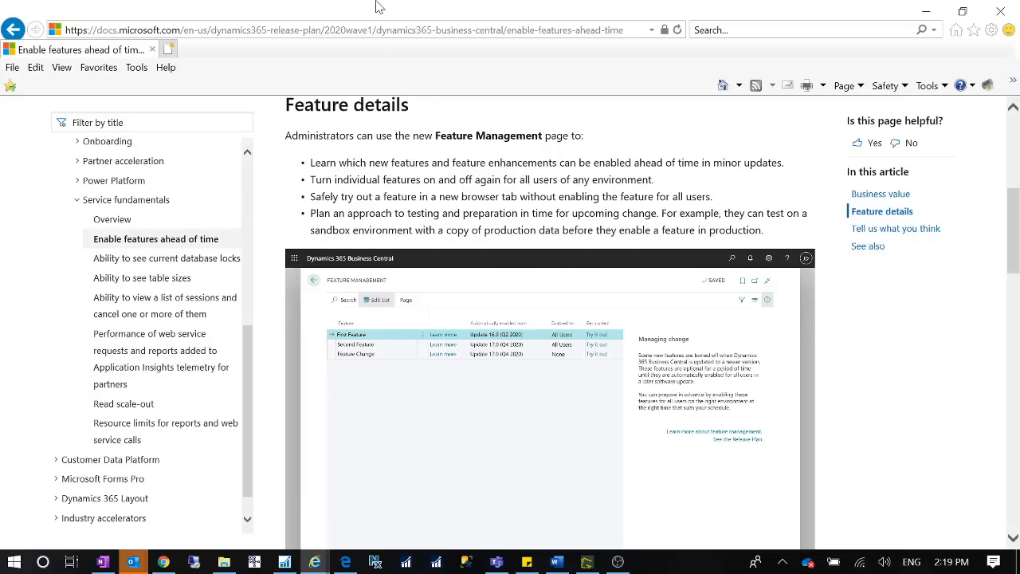
{"action": "left_click_drag", "start_coordinate": [393, 9], "coordinate": [1019, 8]}
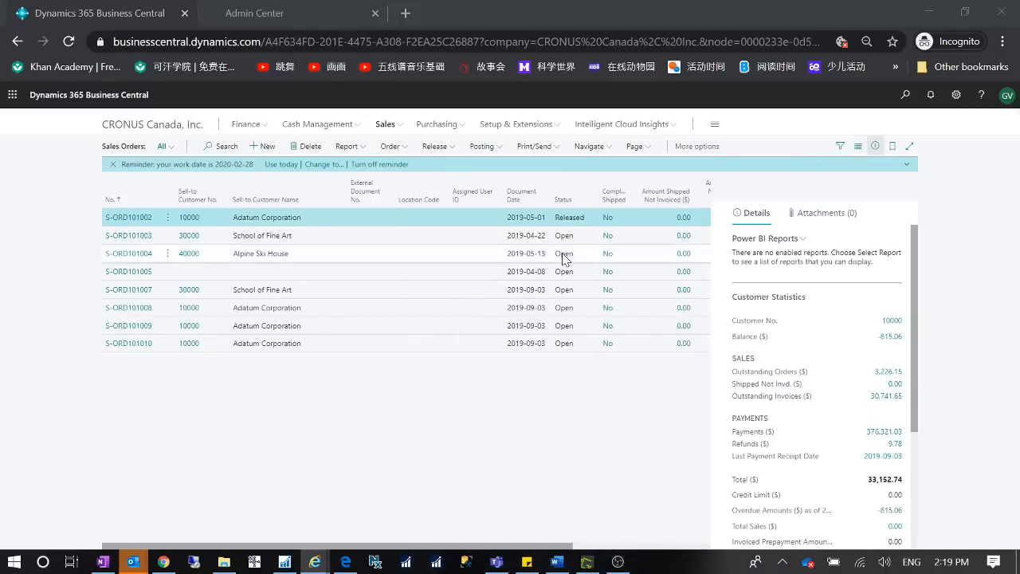
Find and open the Feature Management page in Business Central, review it, and return to the sales orders list
{"action": "left_click", "coordinate": [906, 95]}
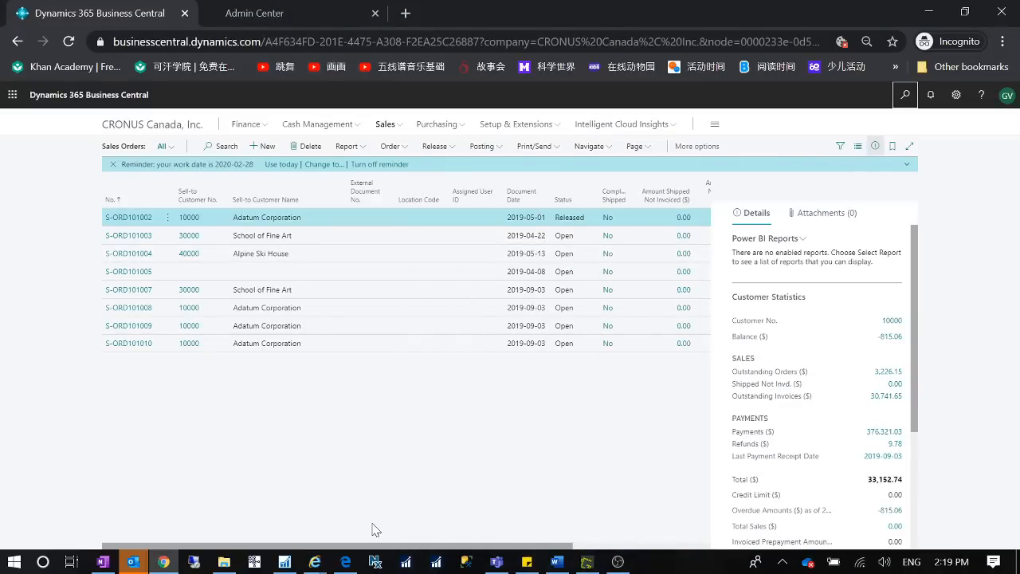
{"action": "type", "text": "feat"}
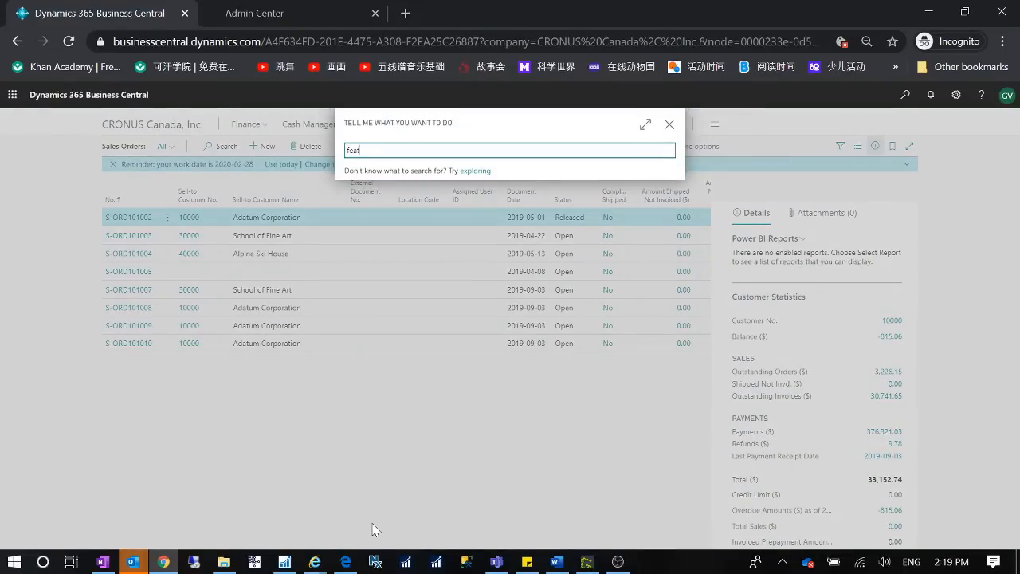
{"action": "type", "text": "ure manager"}
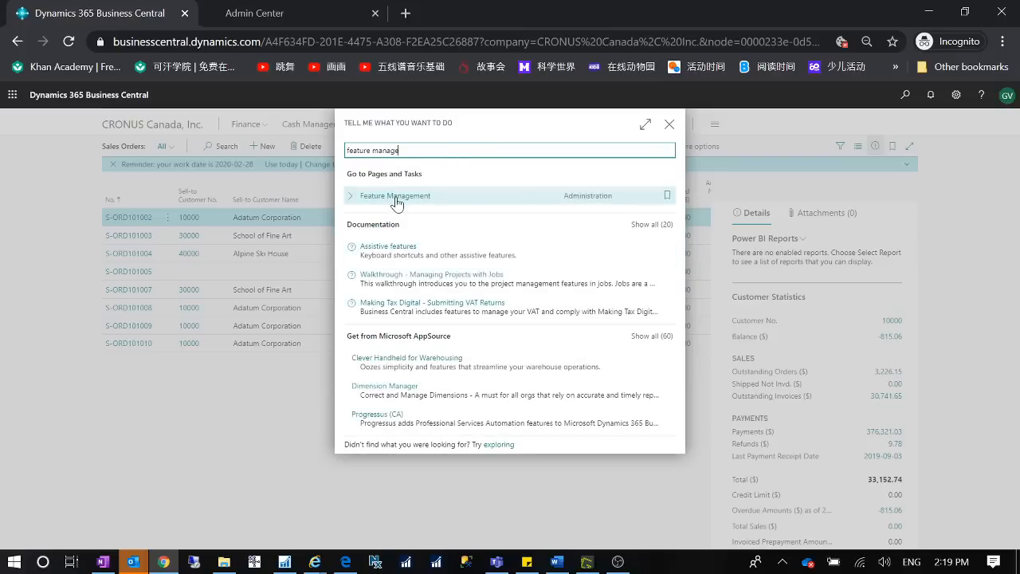
{"action": "left_click", "coordinate": [398, 198]}
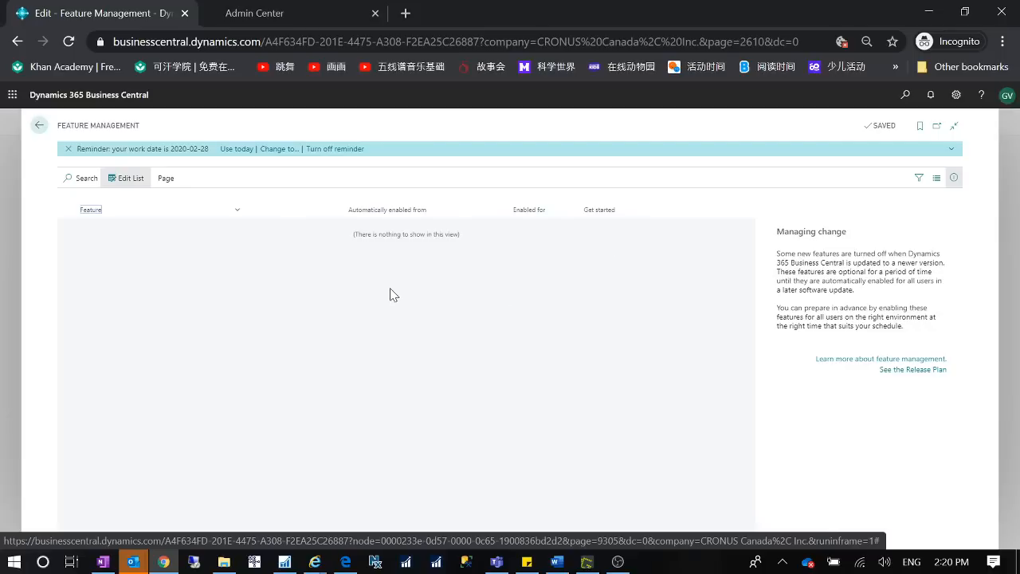
{"action": "left_click", "coordinate": [38, 126]}
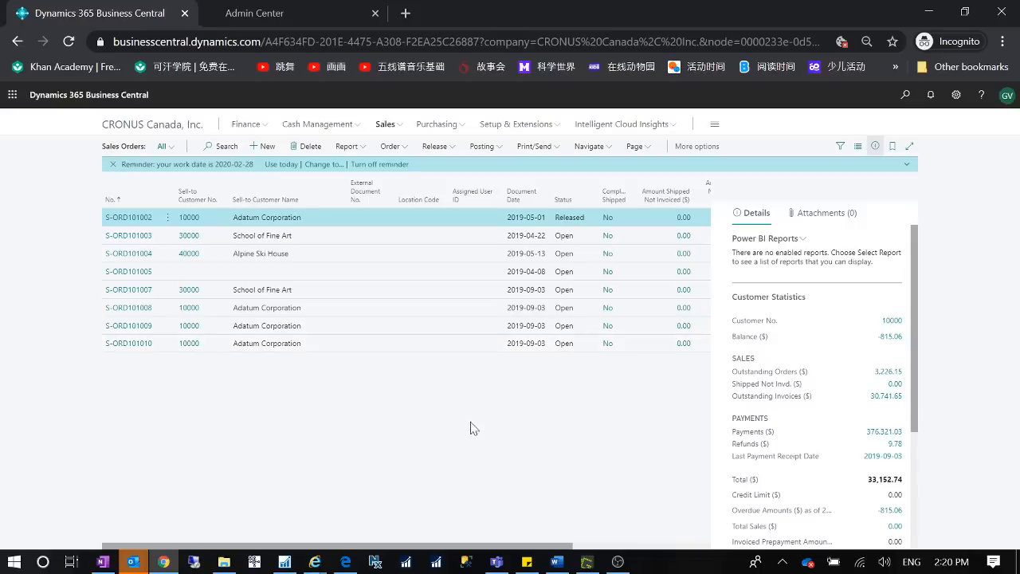
Search for "database locks", view the Database Locks page, and close it to return to the sales orders
{"action": "key", "text": "alt+Tab"}
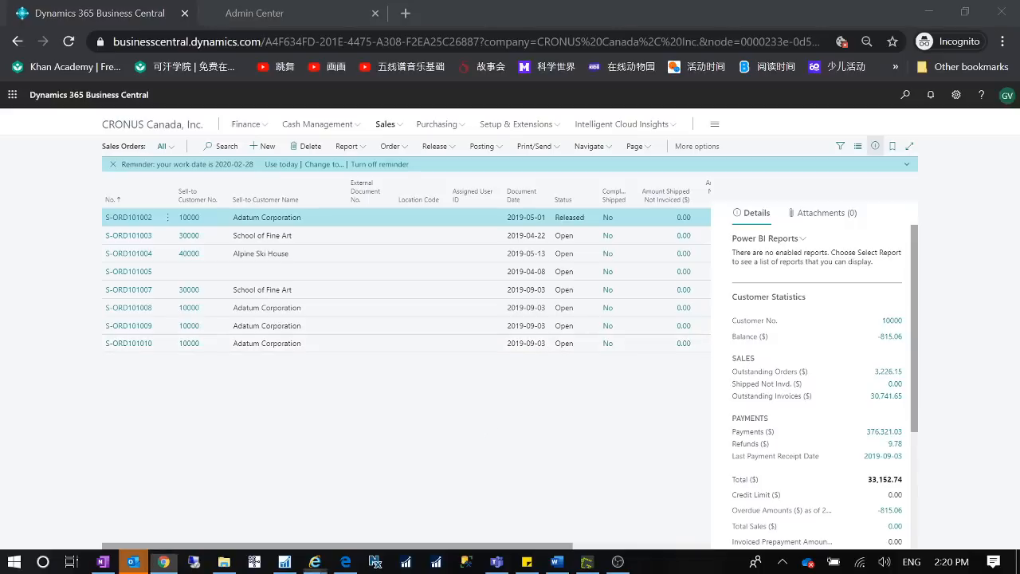
{"action": "left_click", "coordinate": [905, 94]}
{"action": "type", "text": "d"}
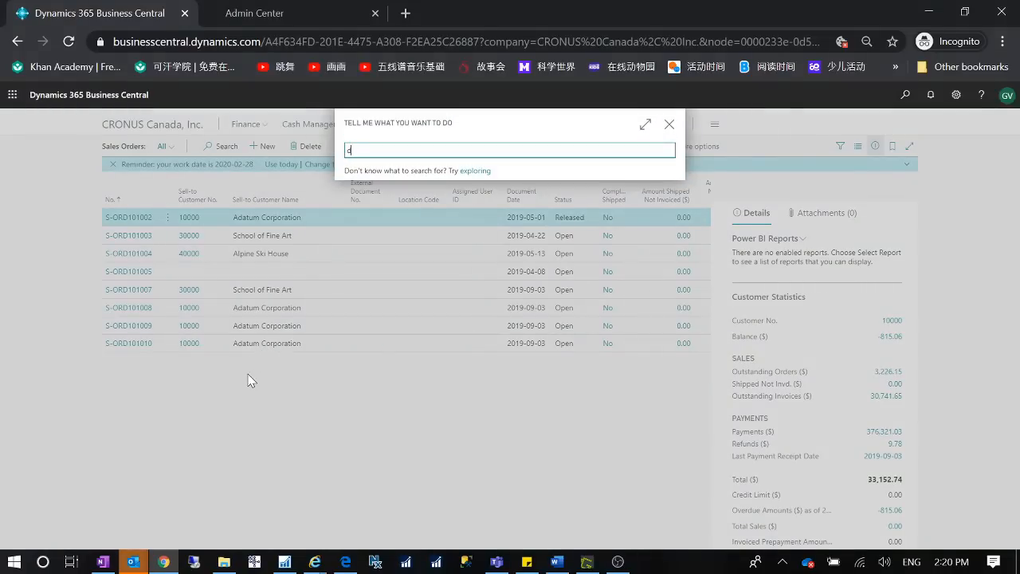
{"action": "type", "text": "atabase"}
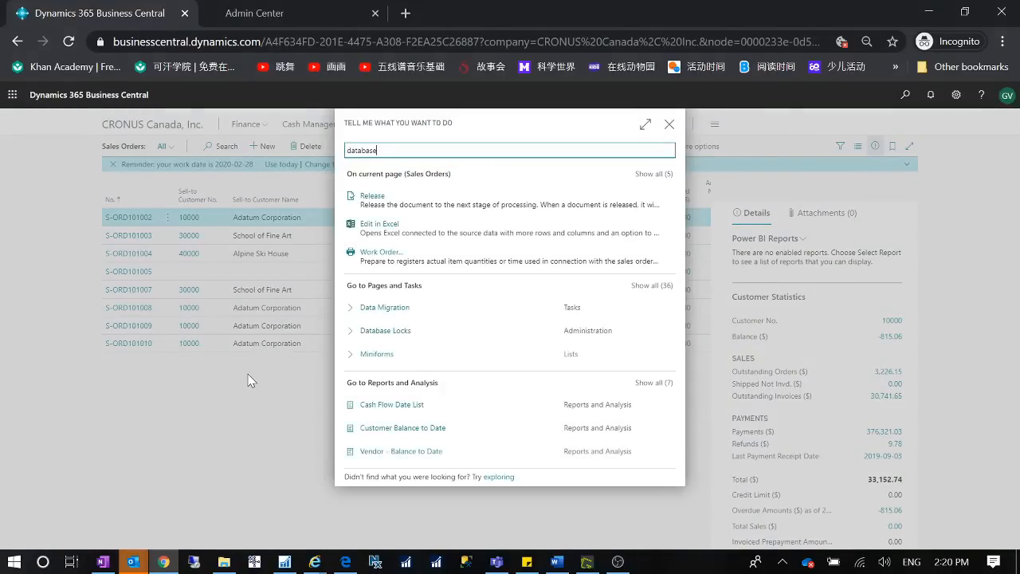
{"action": "type", "text": " locks"}
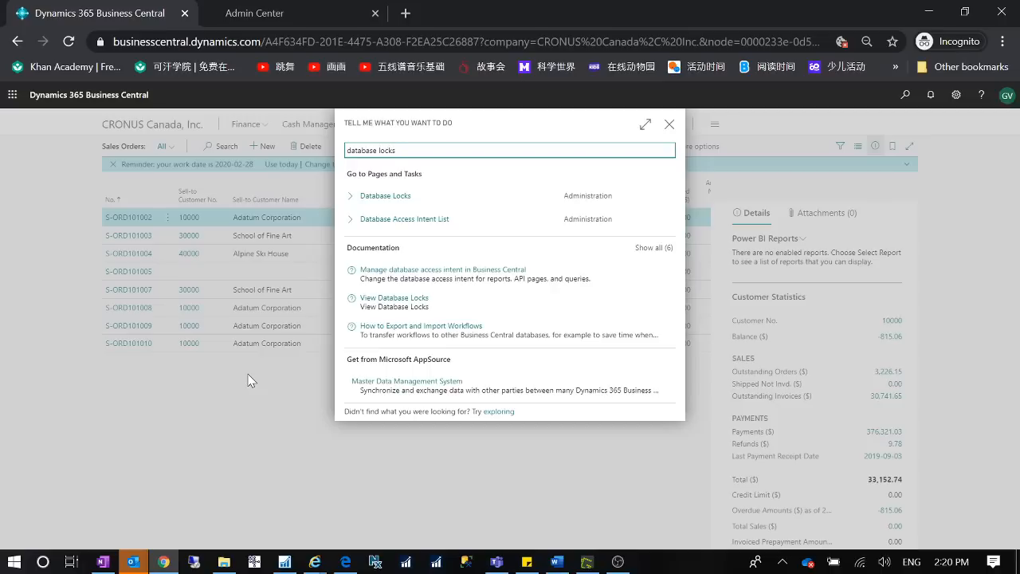
{"action": "left_click", "coordinate": [385, 195]}
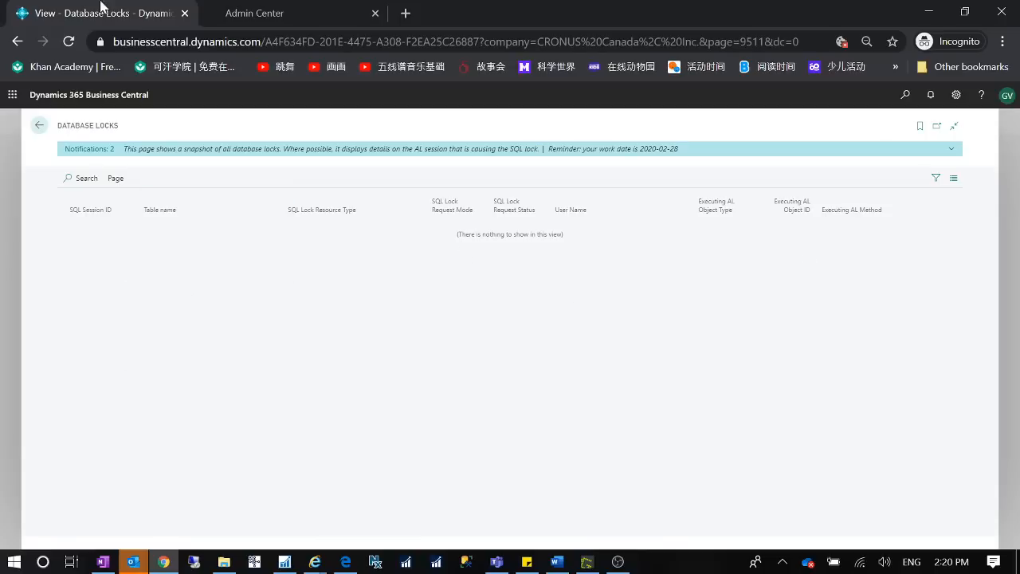
{"action": "left_click", "coordinate": [37, 129]}
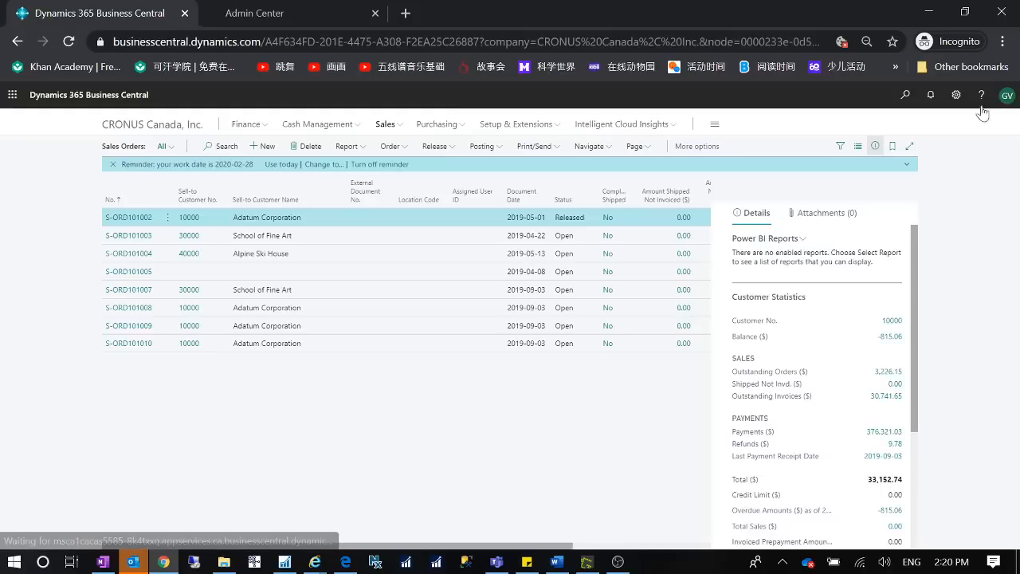
Open the Business Central Admin Center and view the sessions of the Production environment
{"action": "left_click", "coordinate": [956, 96]}
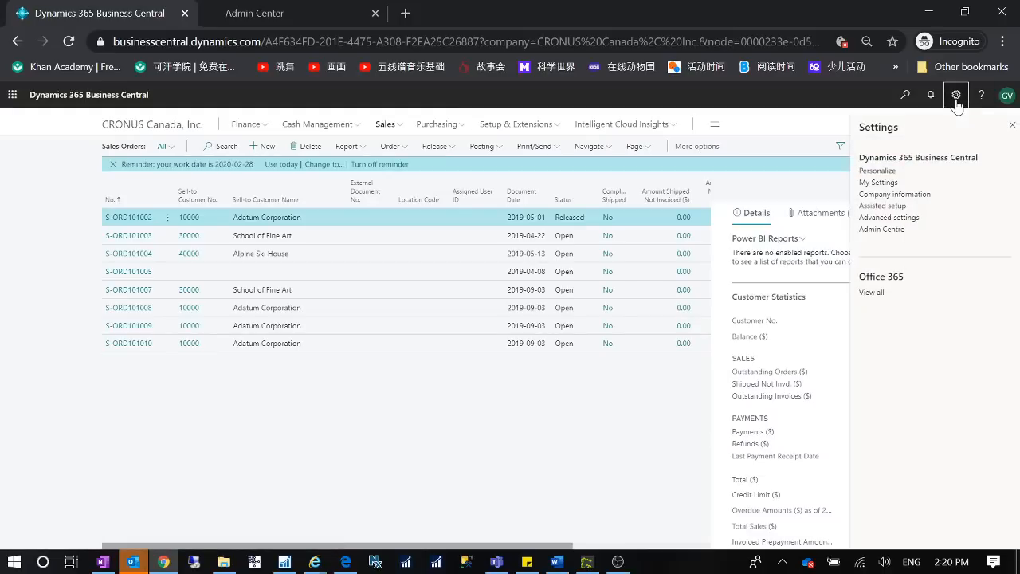
{"action": "left_click", "coordinate": [883, 230]}
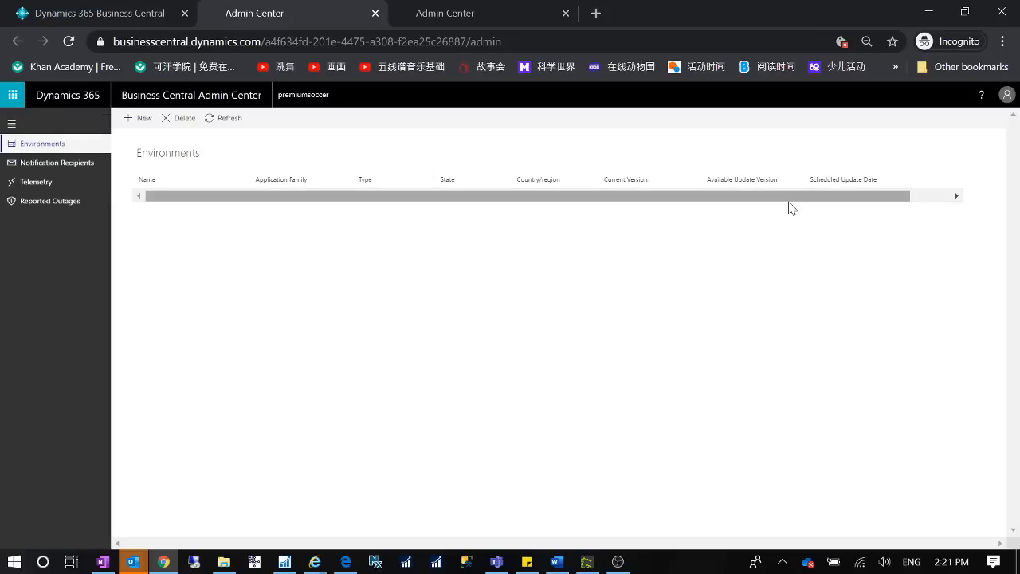
{"action": "left_click", "coordinate": [49, 163]}
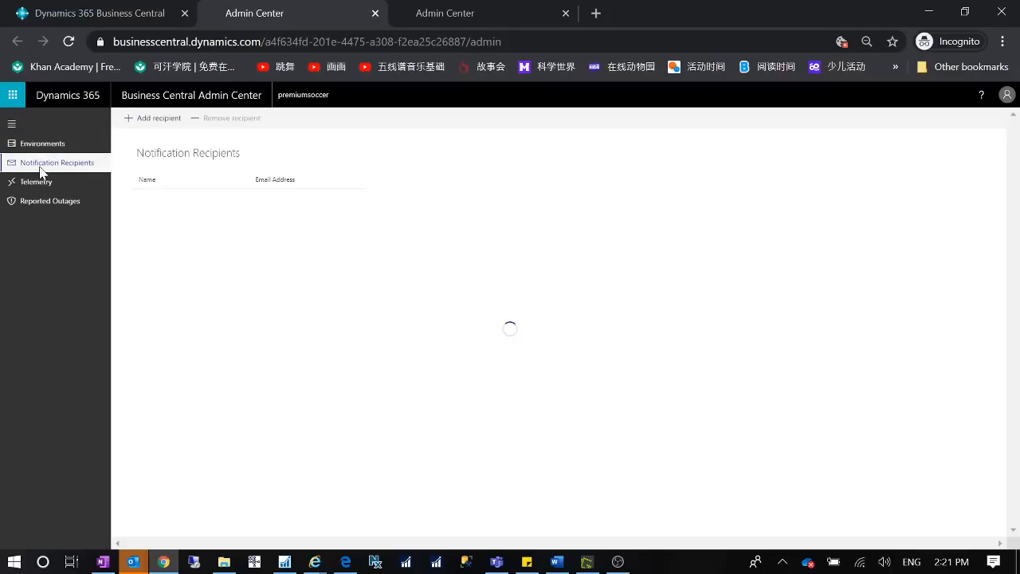
{"action": "left_click", "coordinate": [47, 148]}
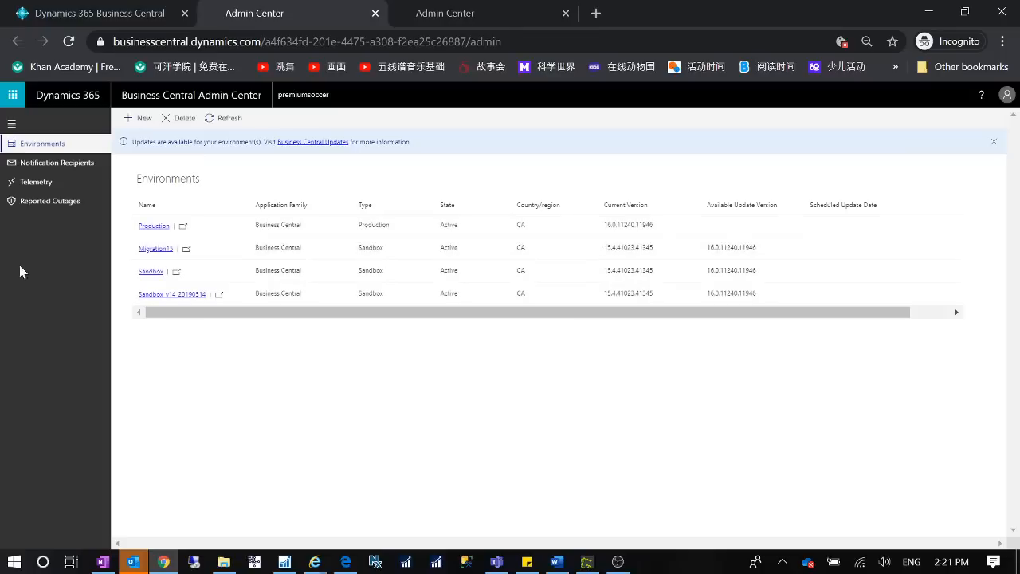
{"action": "left_click", "coordinate": [155, 227]}
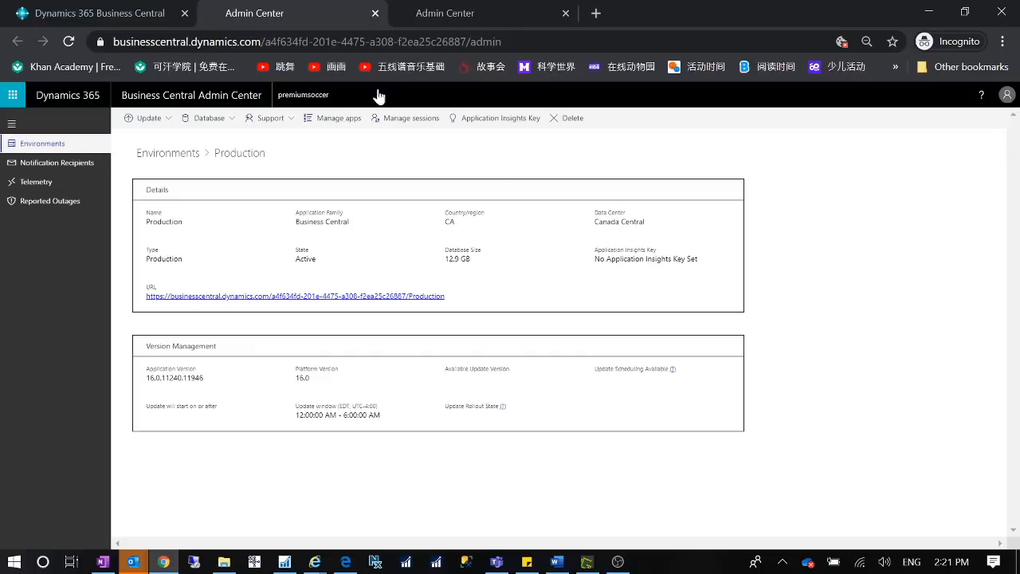
{"action": "left_click", "coordinate": [419, 121]}
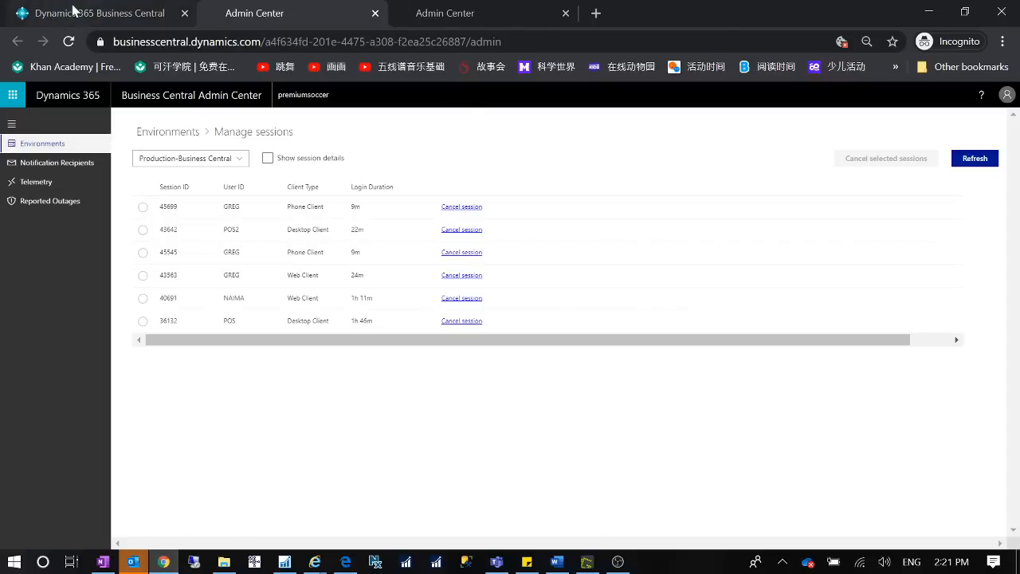
Back in Business Central, open the Table Information page at full width and sort the tables by Size (KB) in descending order
{"action": "left_click", "coordinate": [36, 8]}
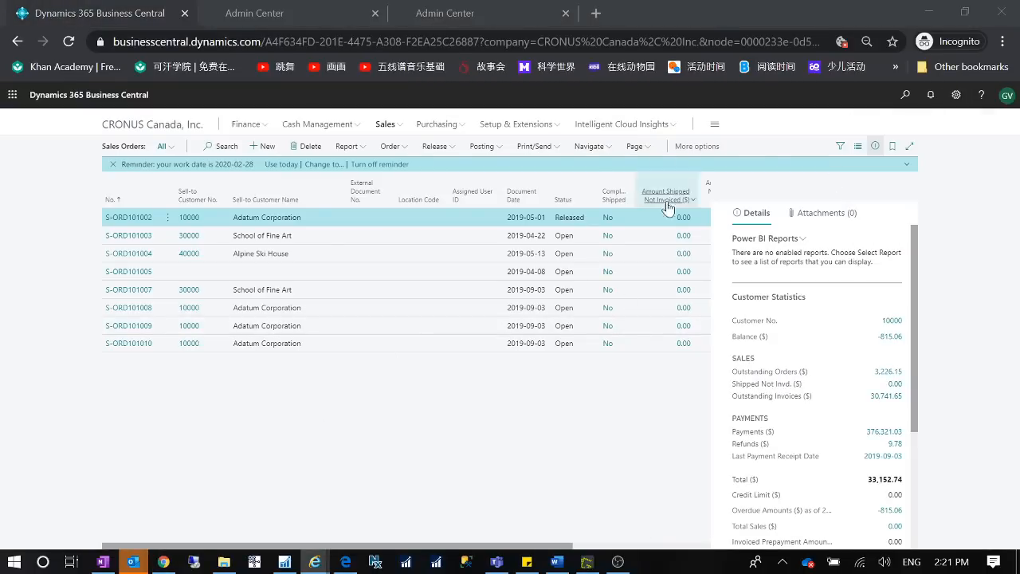
{"action": "left_click", "coordinate": [905, 96]}
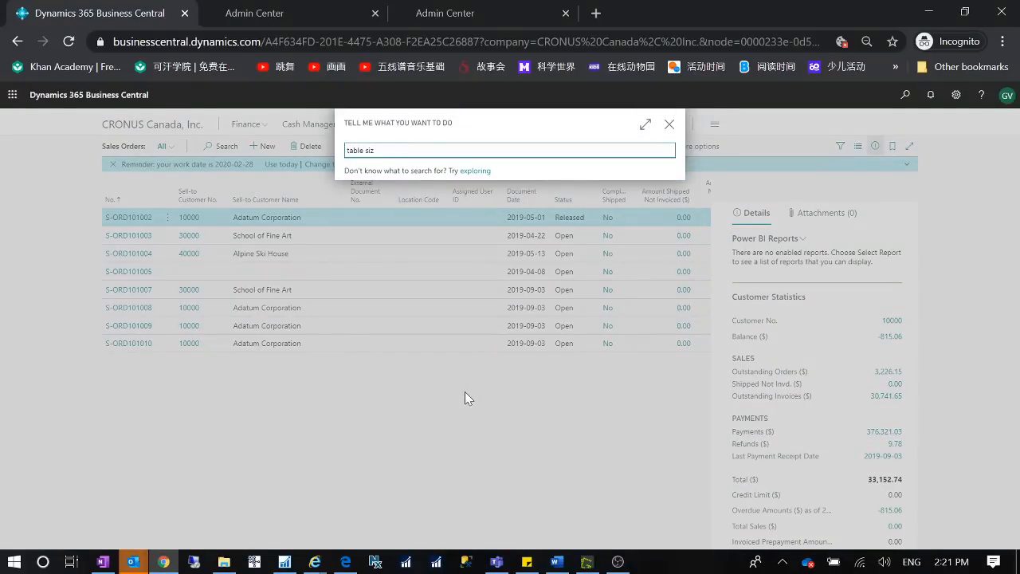
{"action": "type", "text": "table size"}
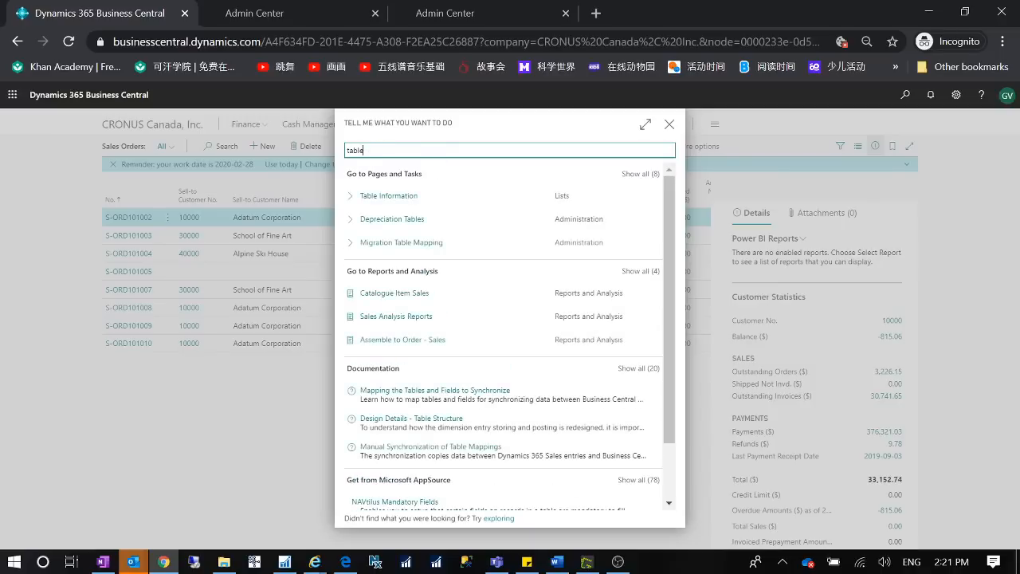
{"action": "left_click", "coordinate": [432, 197]}
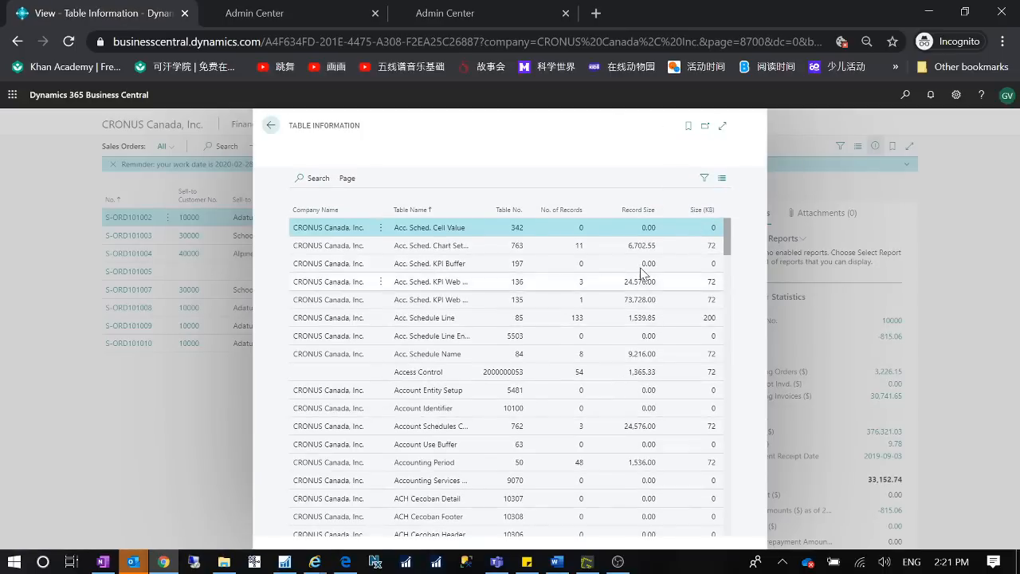
{"action": "left_click", "coordinate": [718, 131]}
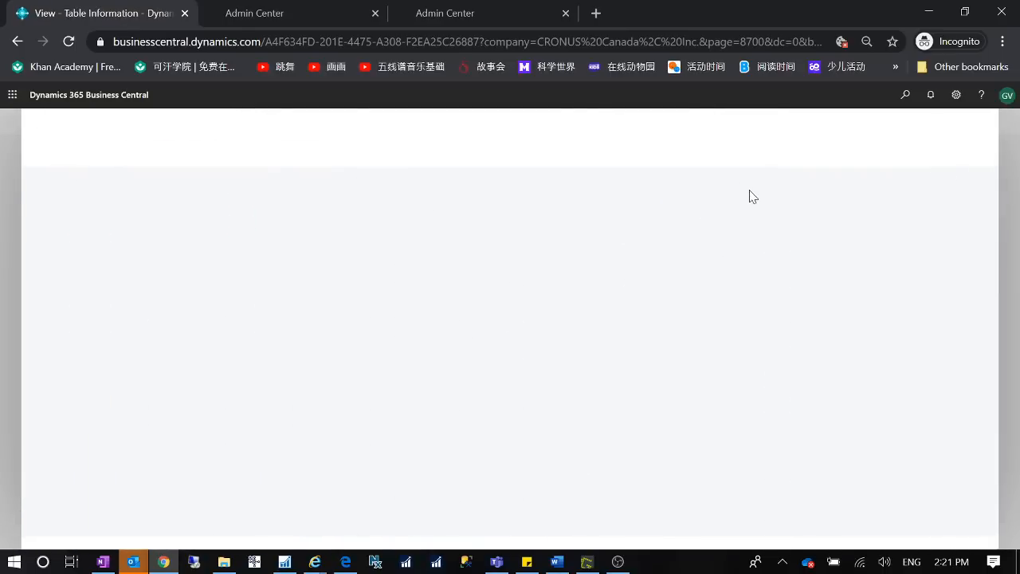
{"action": "left_click", "coordinate": [938, 210]}
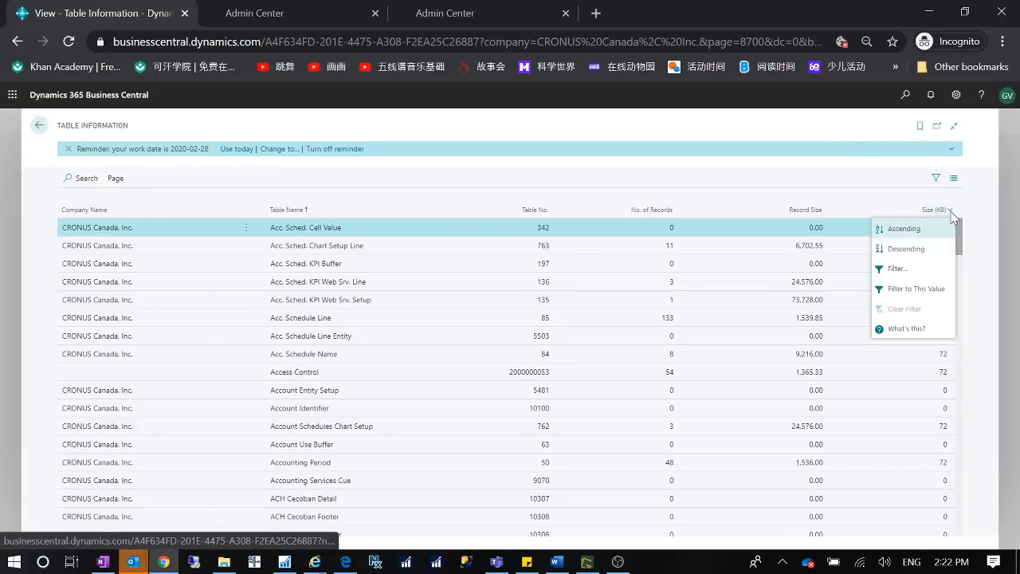
{"action": "left_click", "coordinate": [923, 251]}
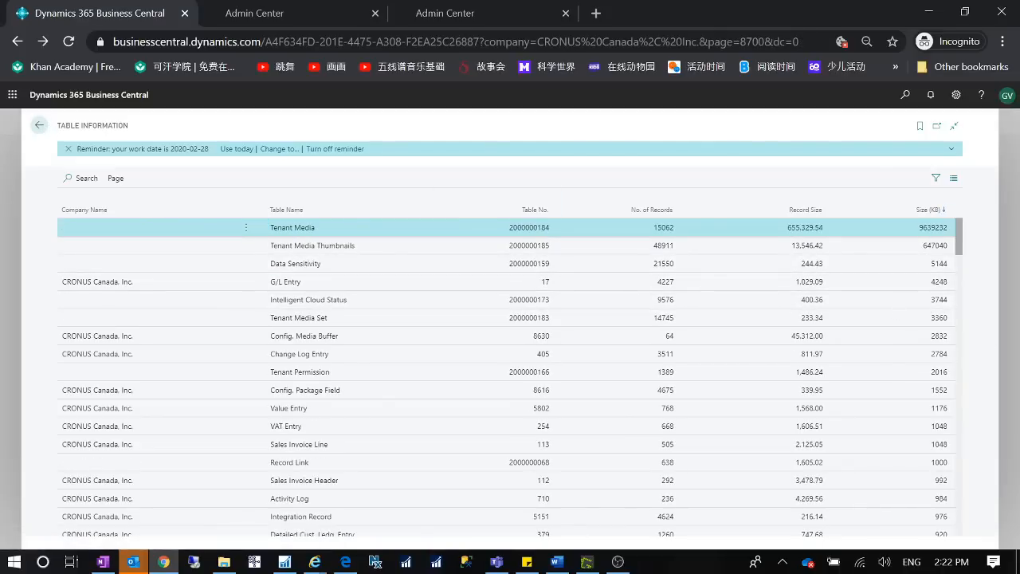
View the telemetry log of the Production environment in the Admin Center
{"action": "key", "text": "alt+Tab"}
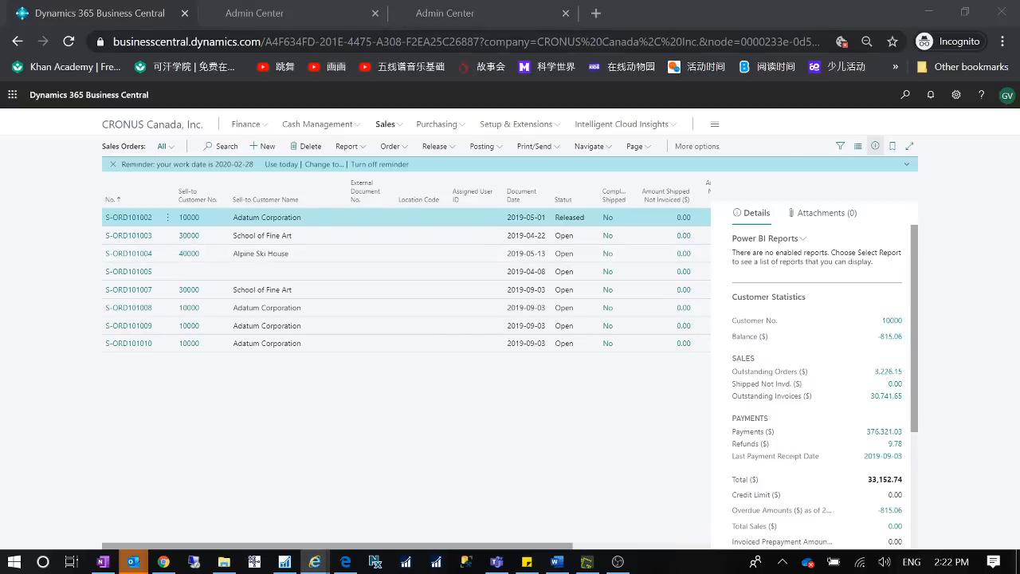
{"action": "left_click", "coordinate": [455, 13]}
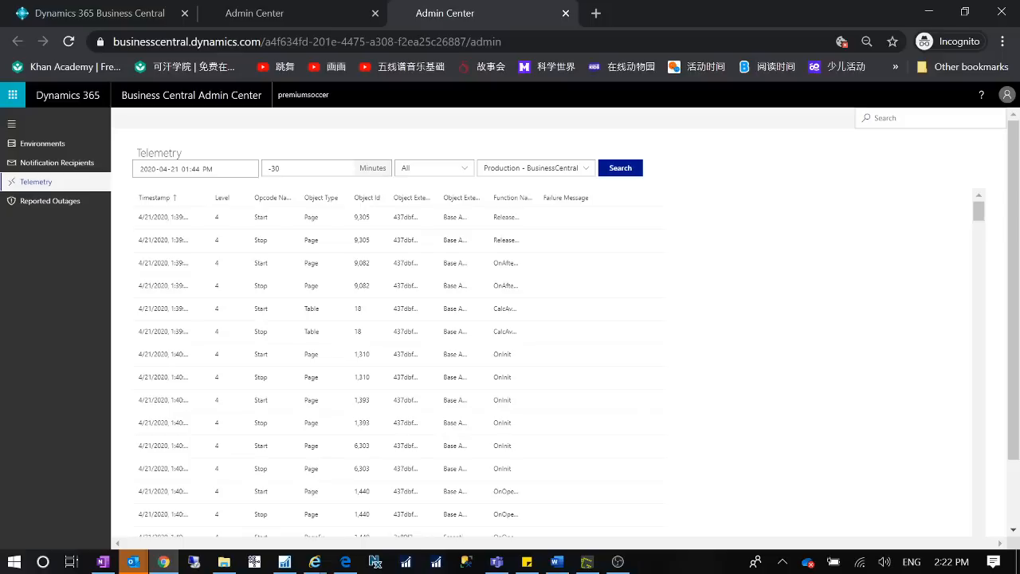
{"action": "key", "text": "alt+Tab"}
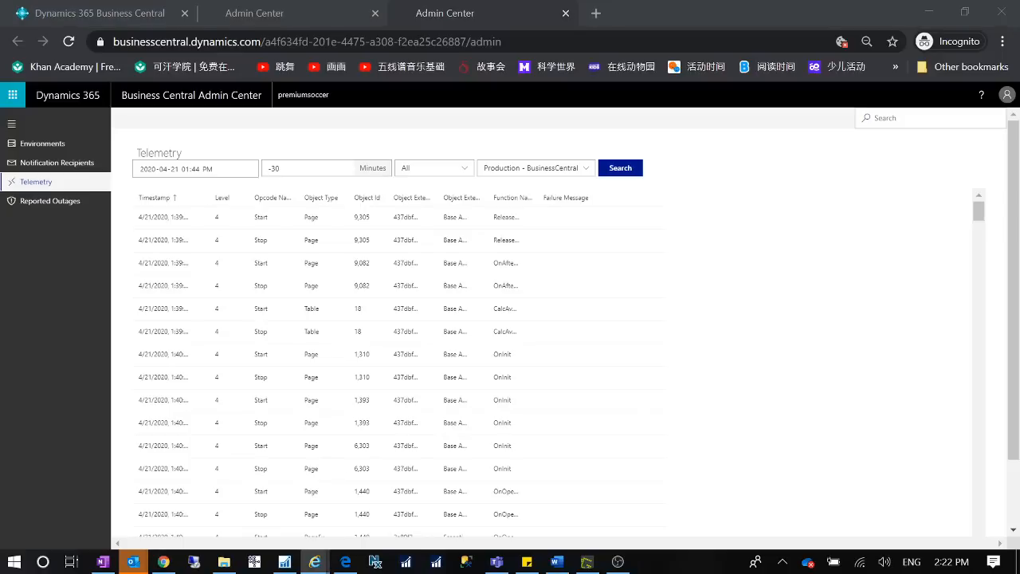
Return to the sales orders in Business Central, view the available settings options, and close them
{"action": "left_click", "coordinate": [171, 11]}
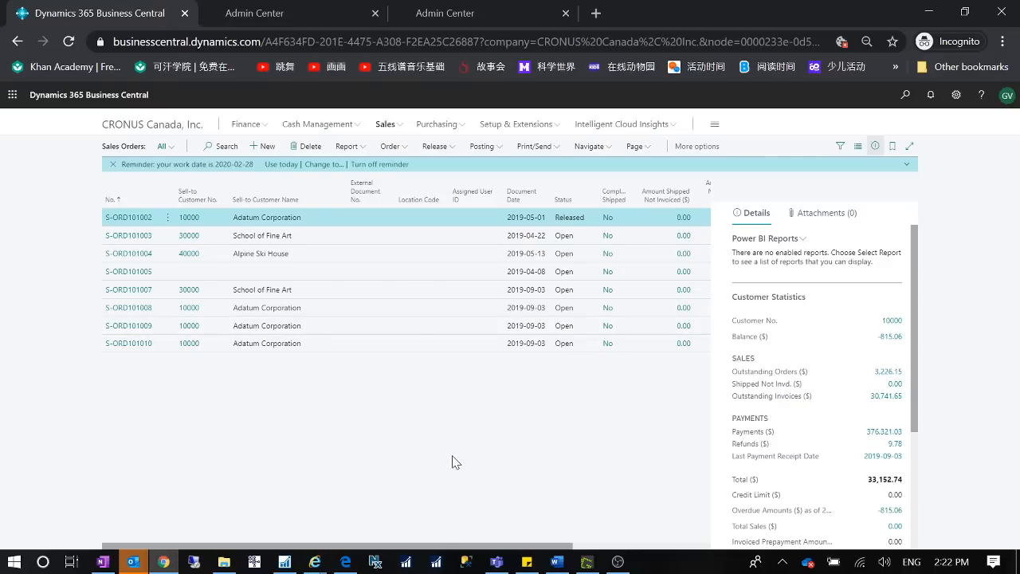
{"action": "left_click", "coordinate": [956, 94]}
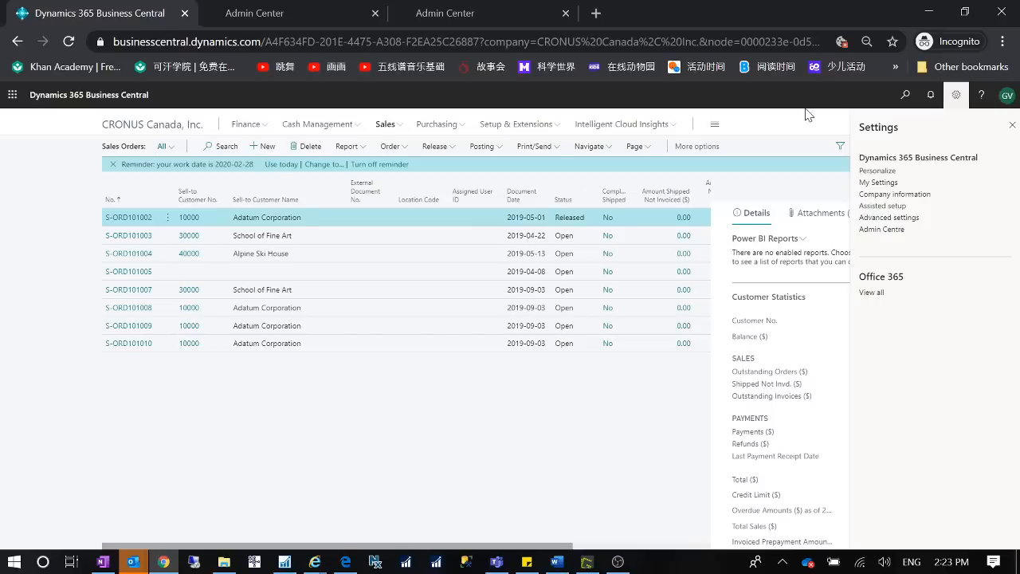
{"action": "left_click", "coordinate": [1011, 125]}
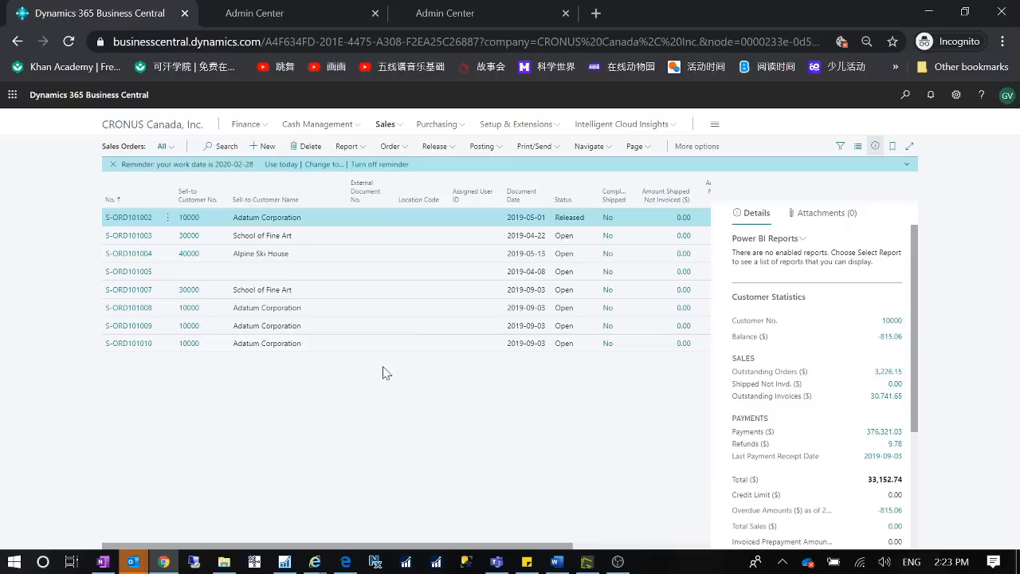
View the permission error screenshot in Greenshot, and the permissions of the SALESANDINVENTORYFOR permission set in the Internet Explorer window of Business Central
{"action": "left_click", "coordinate": [586, 561]}
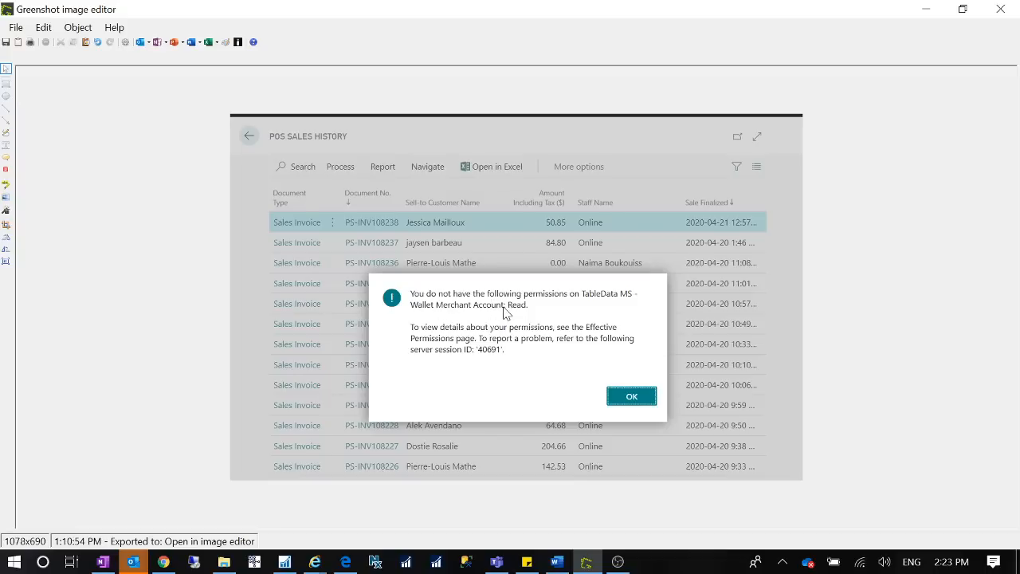
{"action": "left_click", "coordinate": [926, 9]}
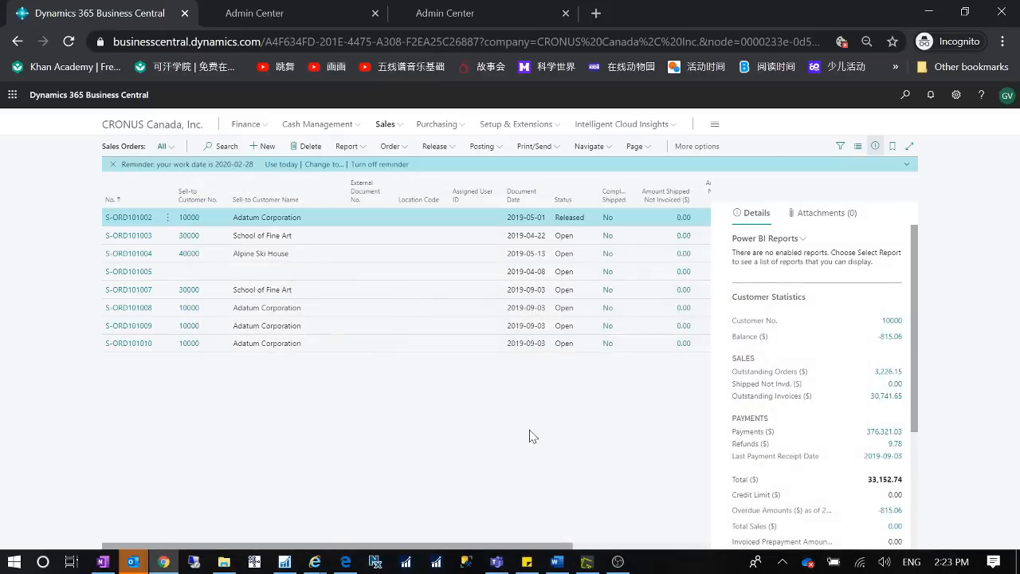
{"action": "mouse_move", "coordinate": [316, 564]}
{"action": "left_click", "coordinate": [244, 491]}
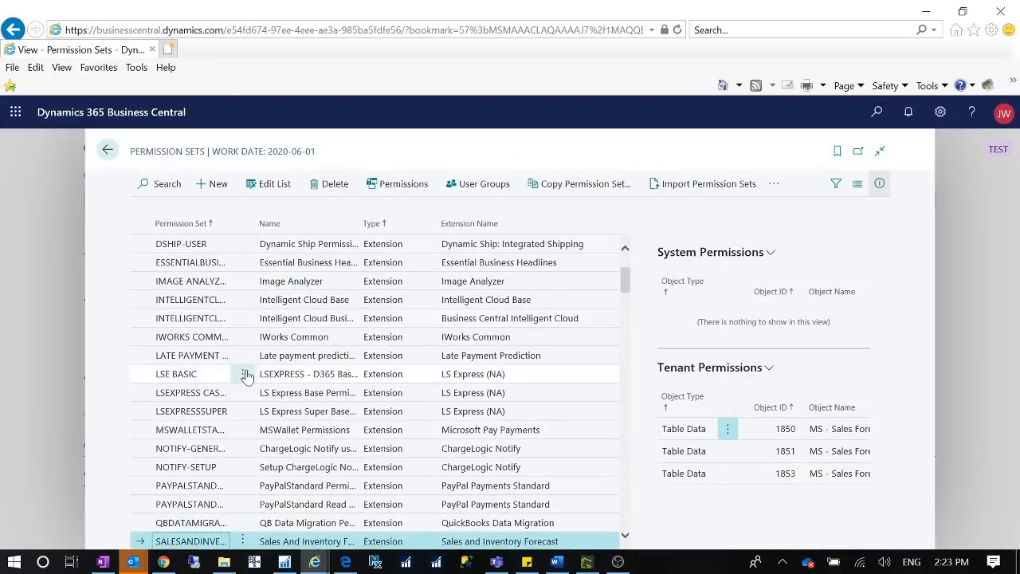
{"action": "left_click", "coordinate": [399, 183]}
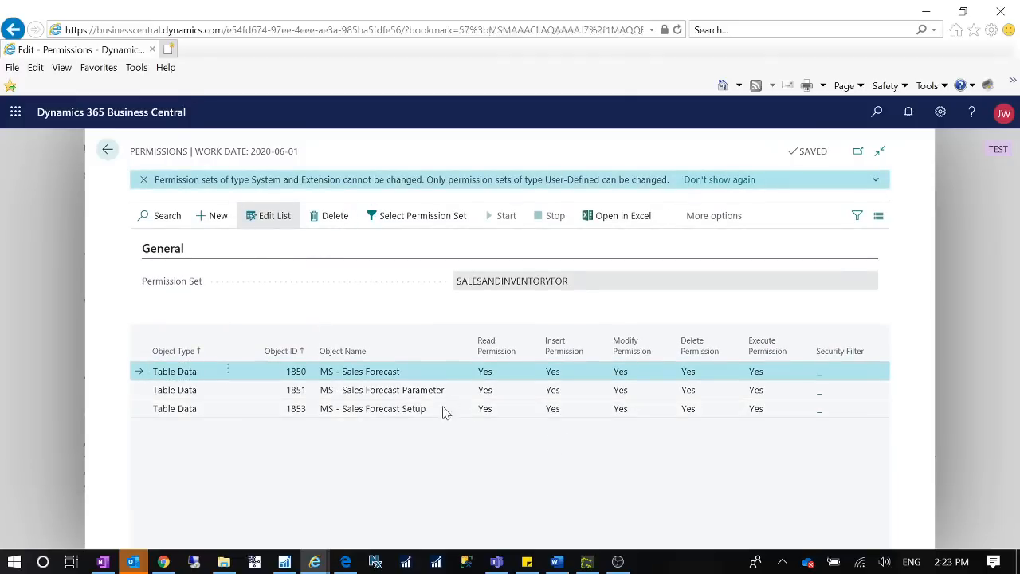
{"action": "scroll", "coordinate": [438, 416], "scroll_direction": "up", "scroll_amount": 3}
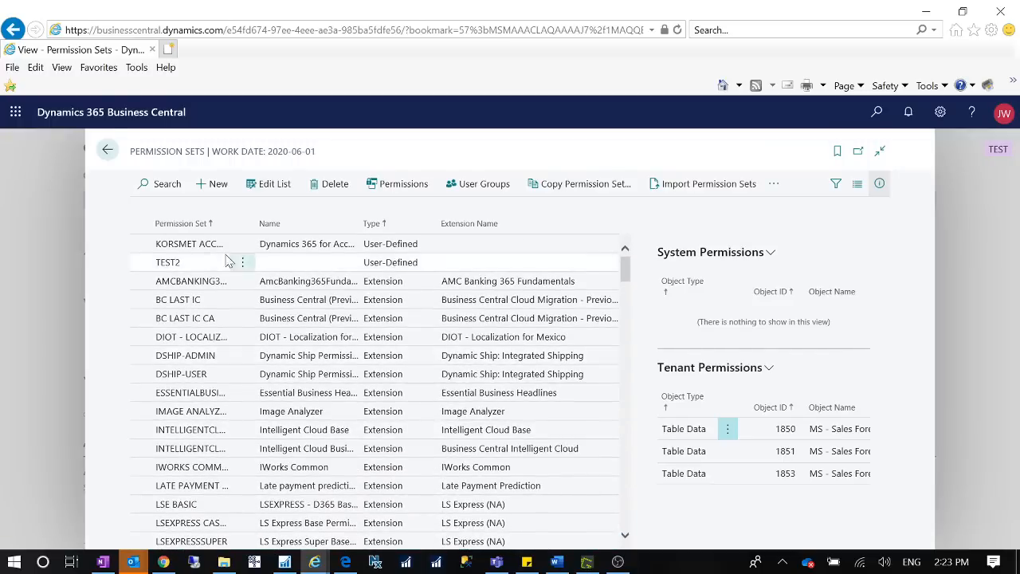
From a Table Data line in the TEST2 permission set, search the full object list for "Wallet", cancel the selection, and leave the permission sets
{"action": "left_click", "coordinate": [196, 265]}
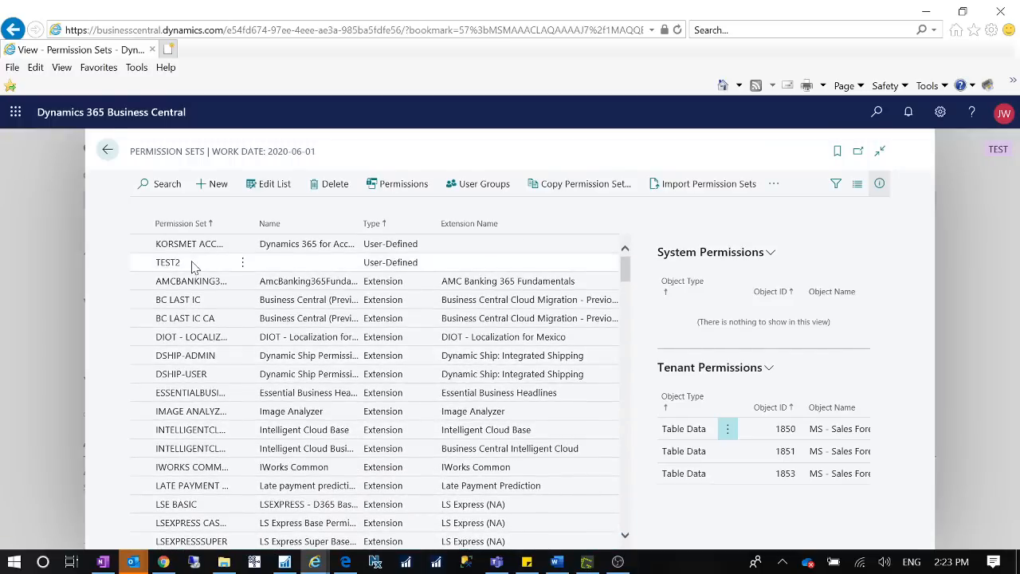
{"action": "left_click", "coordinate": [412, 192]}
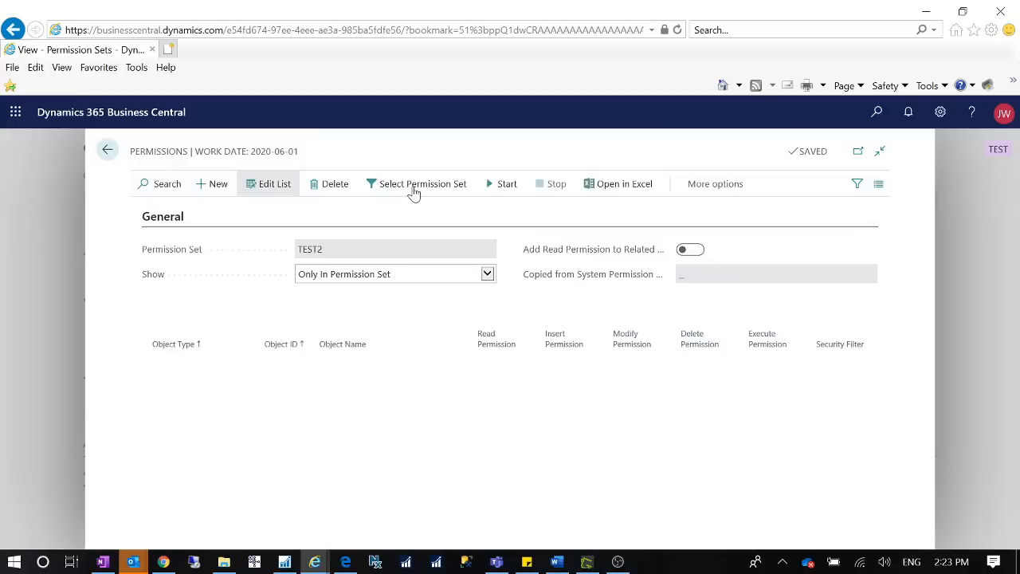
{"action": "left_click", "coordinate": [179, 381]}
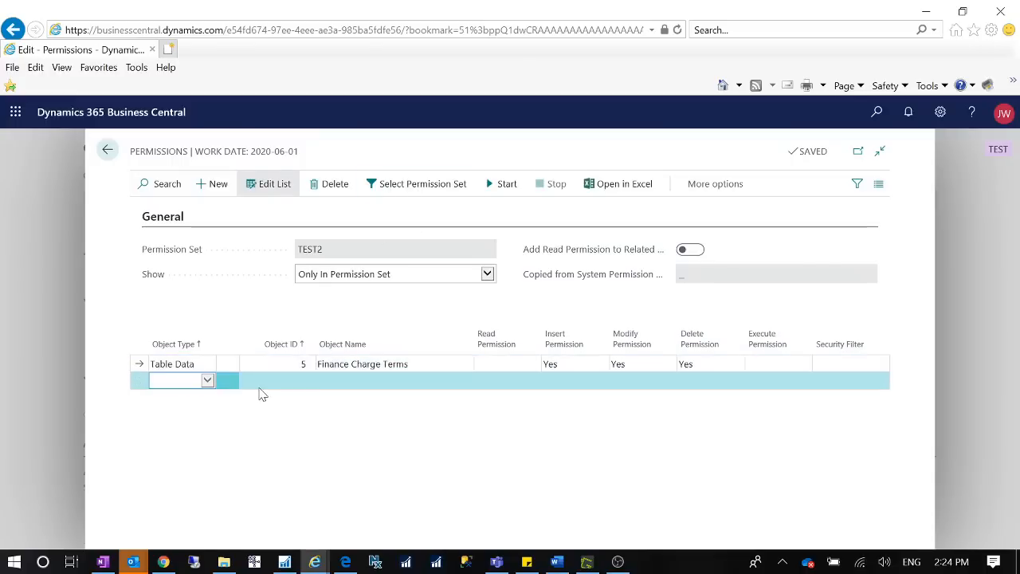
{"action": "left_click", "coordinate": [300, 383]}
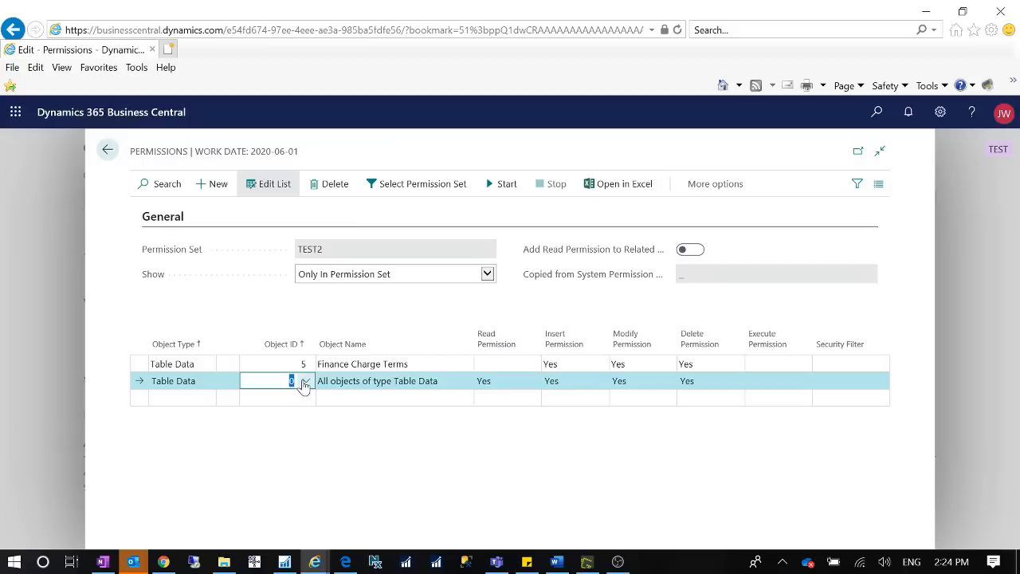
{"action": "left_click", "coordinate": [304, 382]}
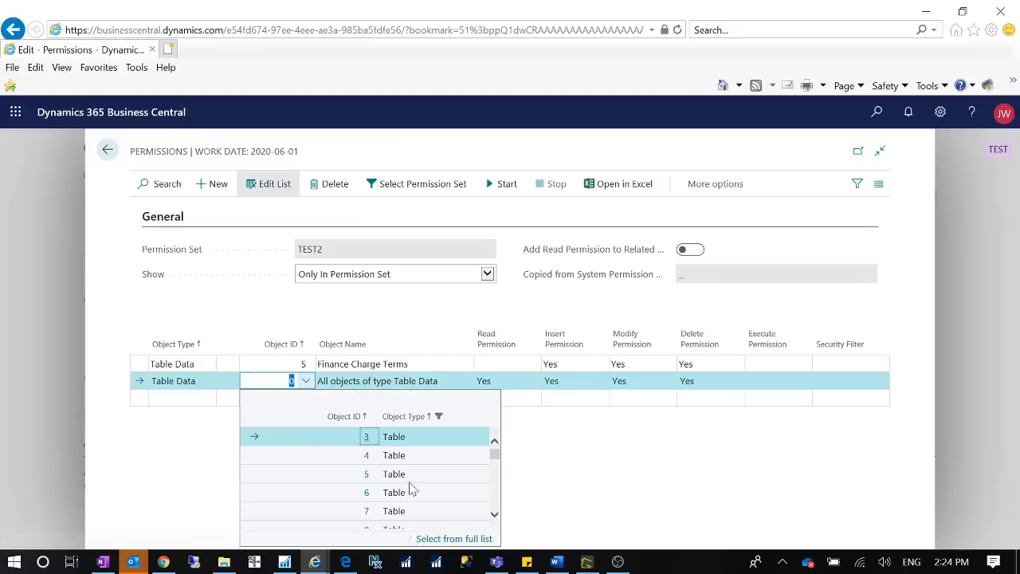
{"action": "left_click", "coordinate": [459, 542]}
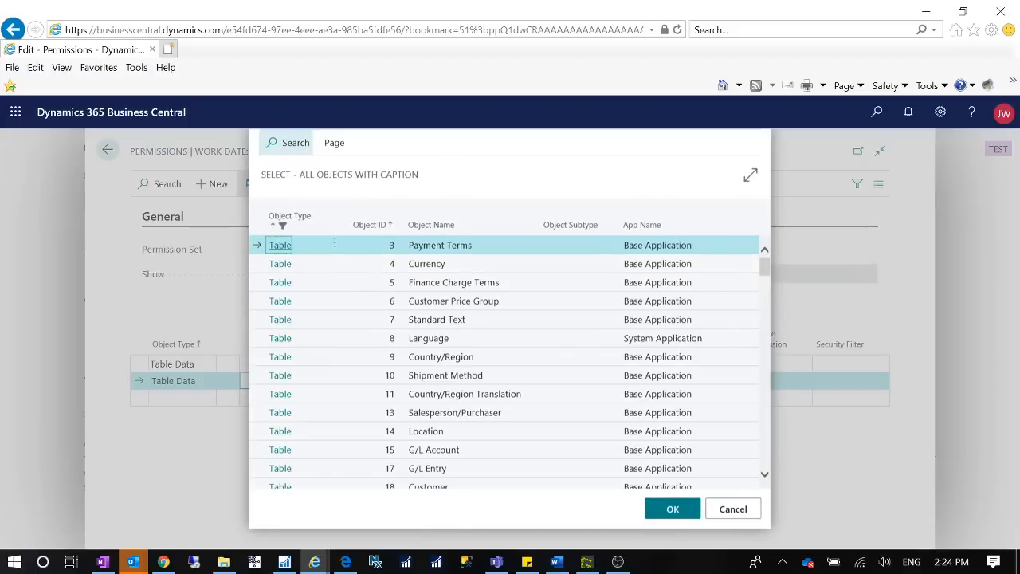
{"action": "left_click", "coordinate": [287, 143]}
{"action": "type", "text": "Wallet"}
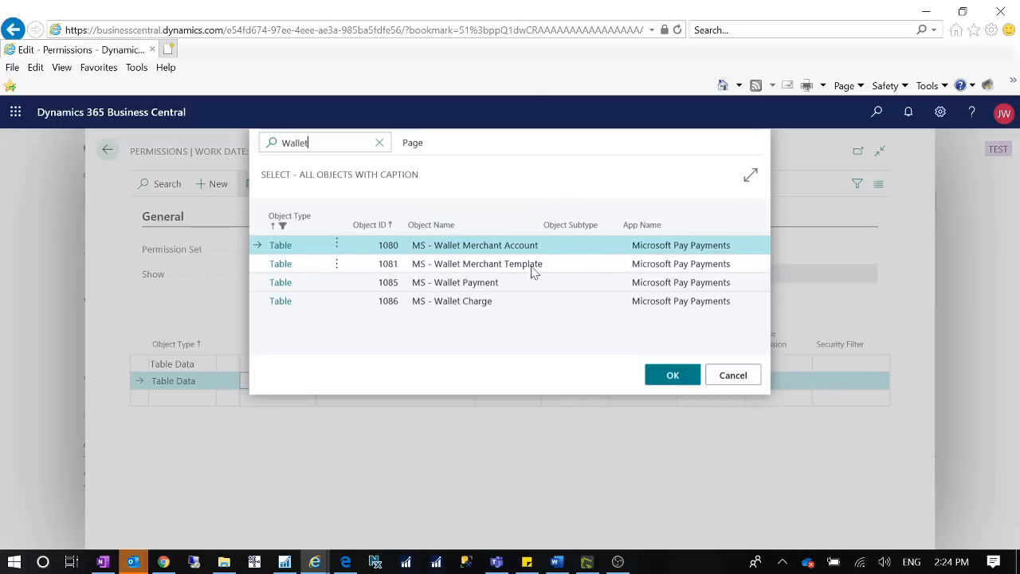
{"action": "left_click", "coordinate": [733, 376]}
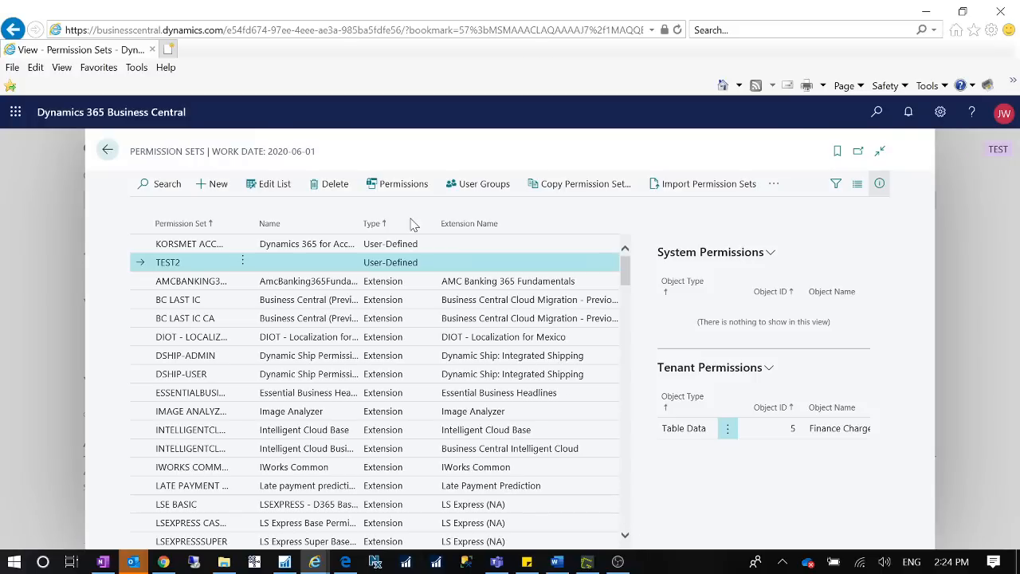
{"action": "left_click", "coordinate": [110, 151]}
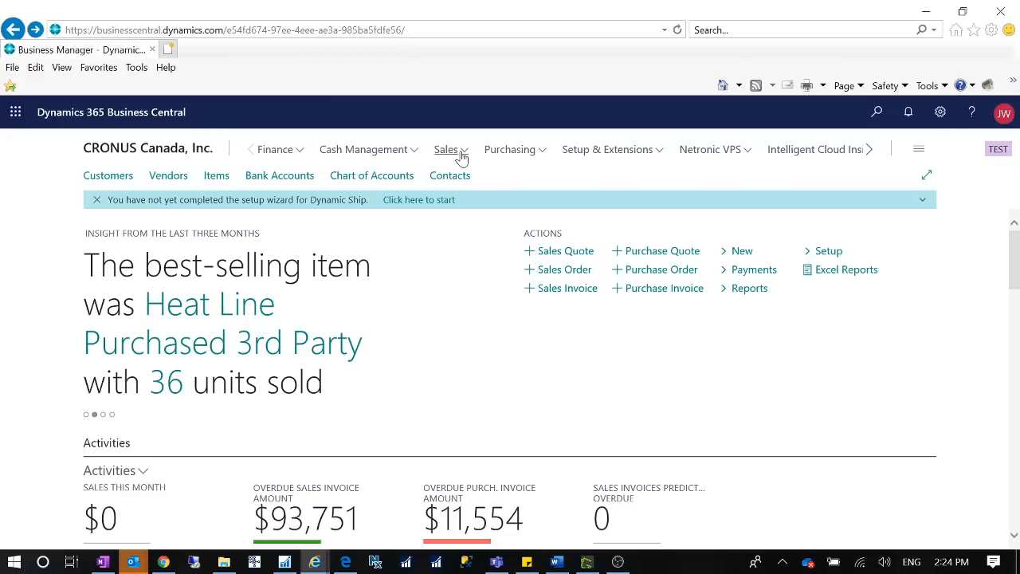
Search for "extens", open Extension Management, and view the available actions for the Microsoft Pay Payments extension before leaving the window
{"action": "left_click", "coordinate": [459, 157]}
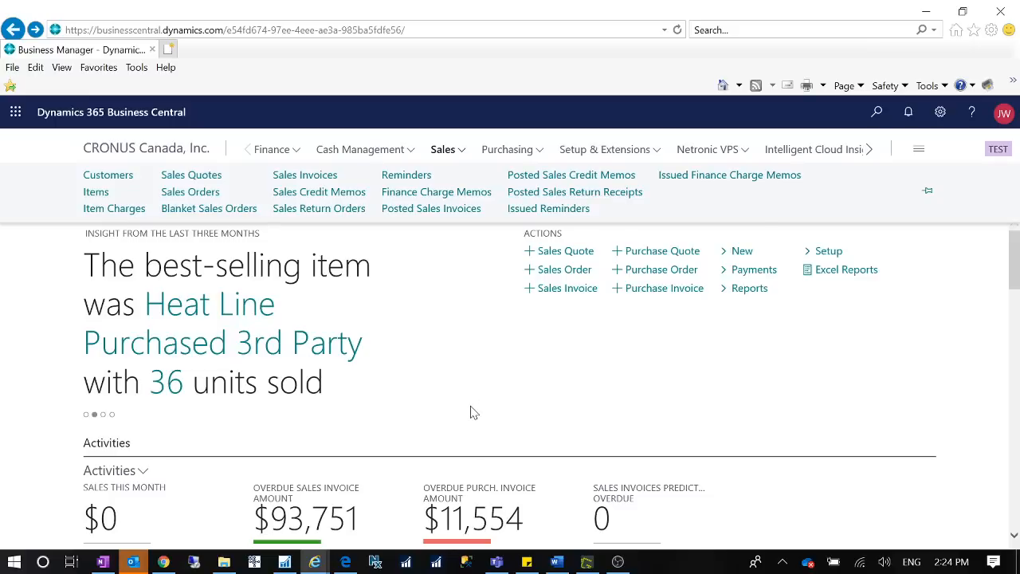
{"action": "left_click", "coordinate": [876, 112]}
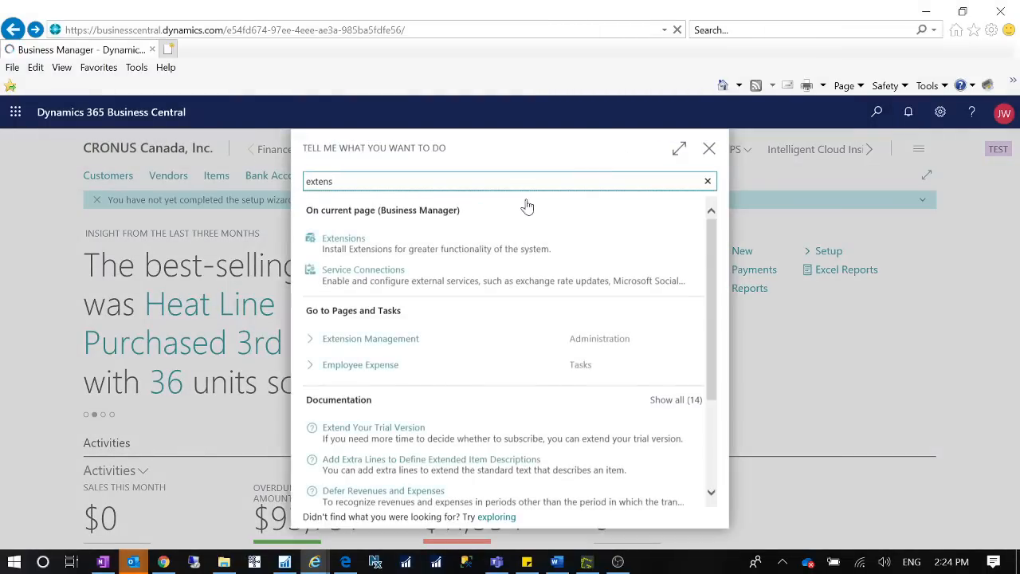
{"action": "left_click", "coordinate": [408, 345]}
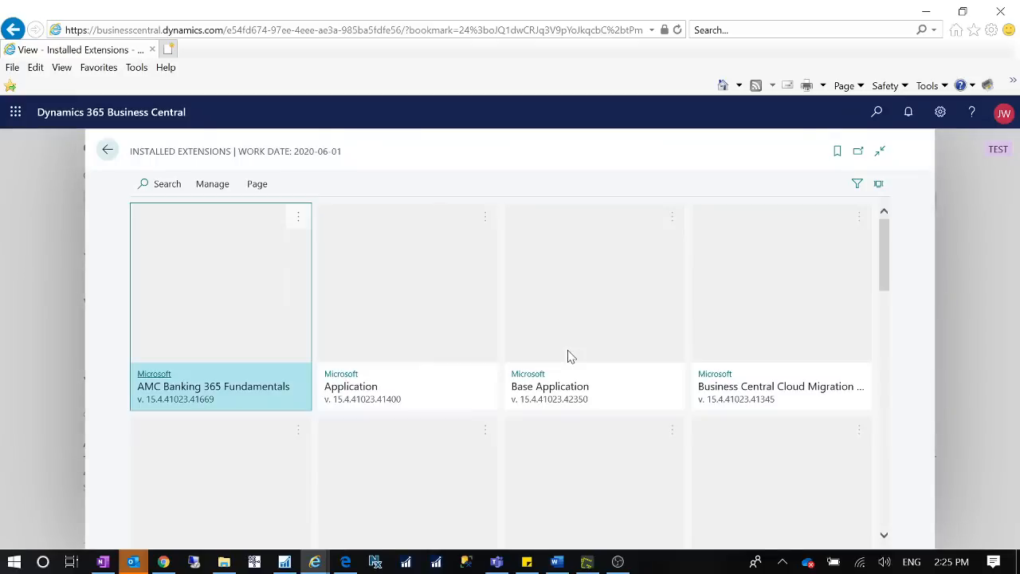
{"action": "scroll", "coordinate": [569, 358], "scroll_direction": "down", "scroll_amount": 5}
{"action": "scroll", "coordinate": [571, 352], "scroll_direction": "down", "scroll_amount": 5}
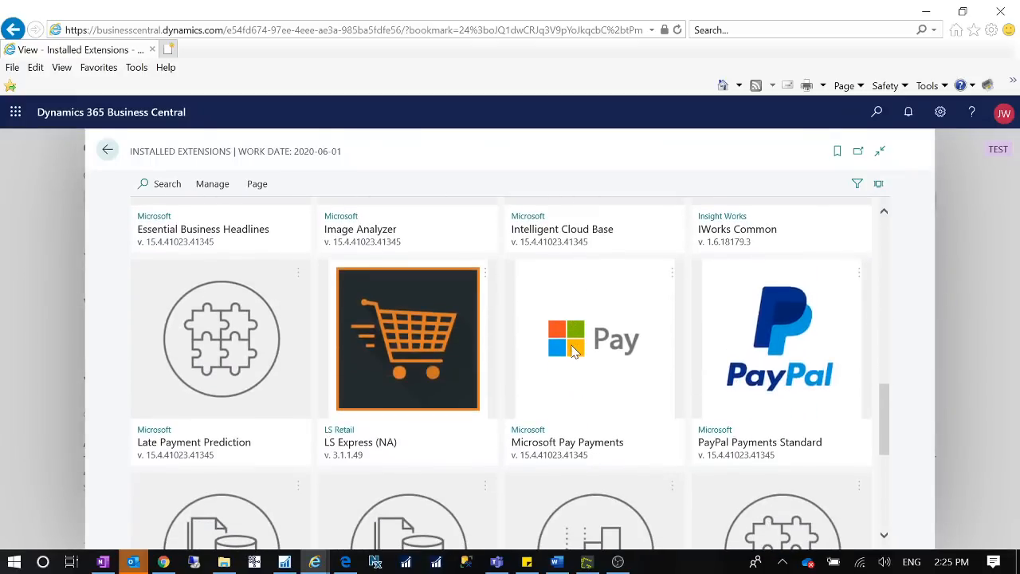
{"action": "left_click", "coordinate": [672, 273]}
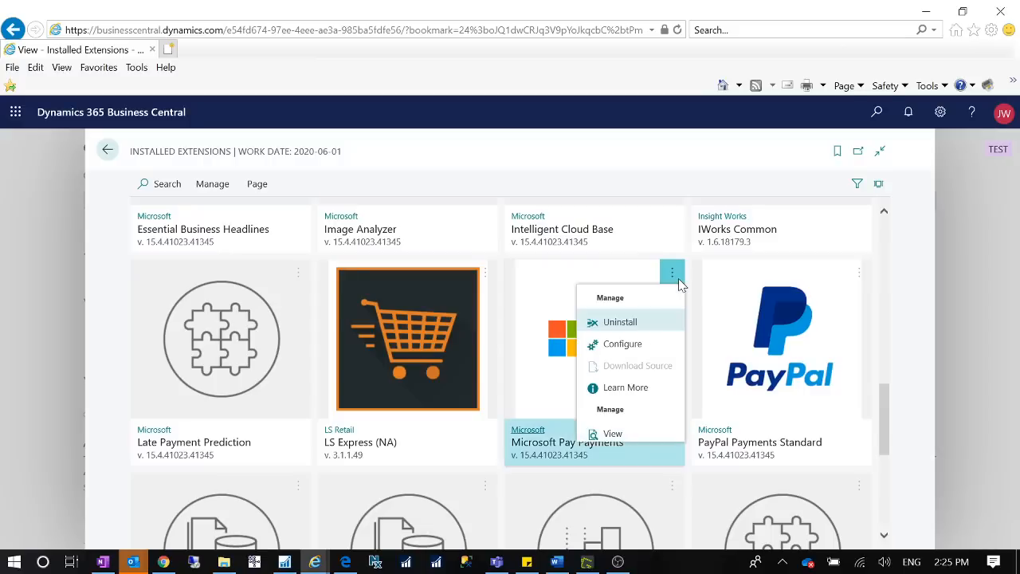
{"action": "left_click", "coordinate": [989, 11]}
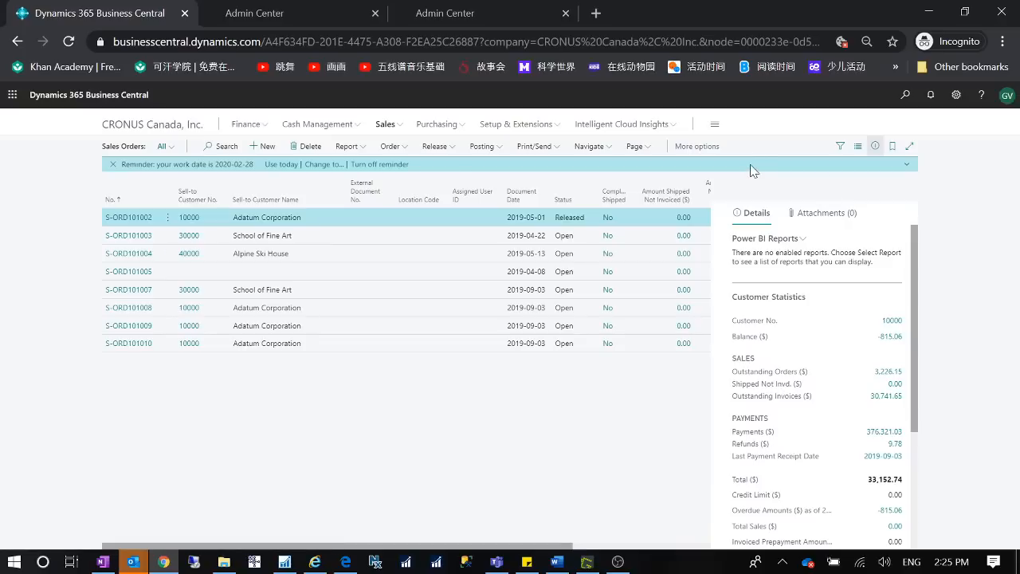
In the Chrome window of Business Central, open the Extensions list and look through the installed extensions down to the last one
{"action": "left_click", "coordinate": [558, 128]}
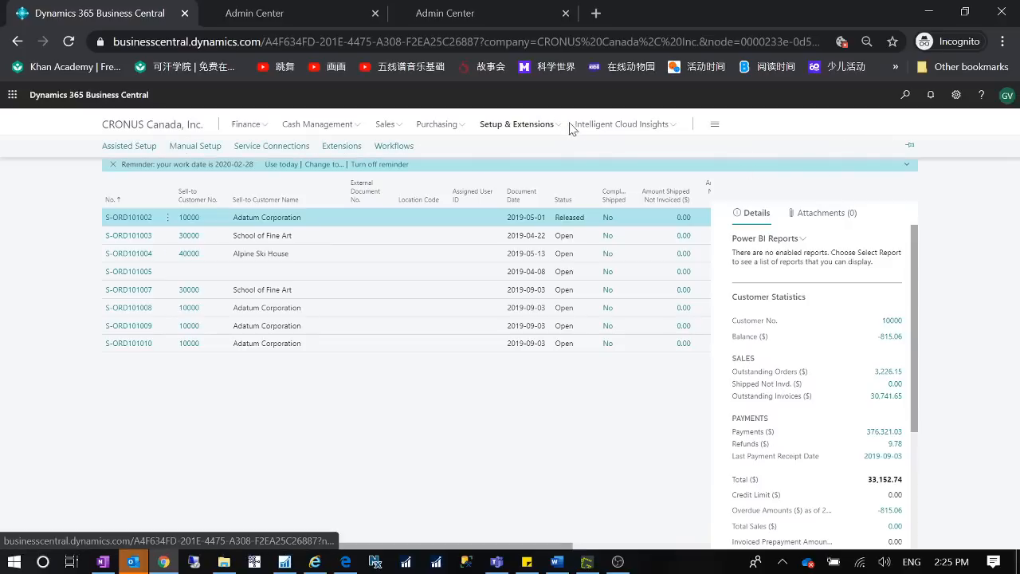
{"action": "left_click", "coordinate": [351, 147]}
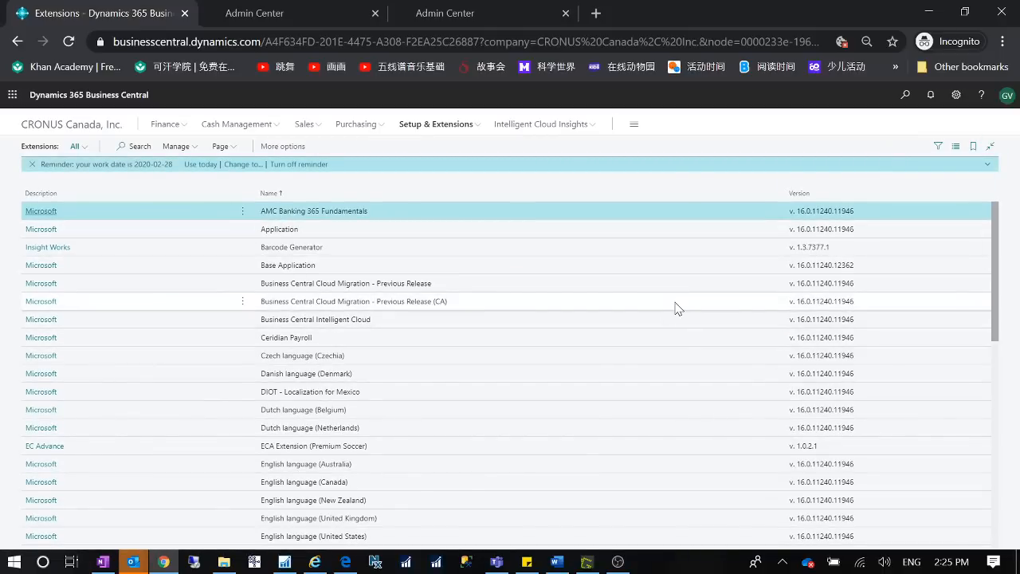
{"action": "scroll", "coordinate": [423, 364], "scroll_direction": "down", "scroll_amount": 4}
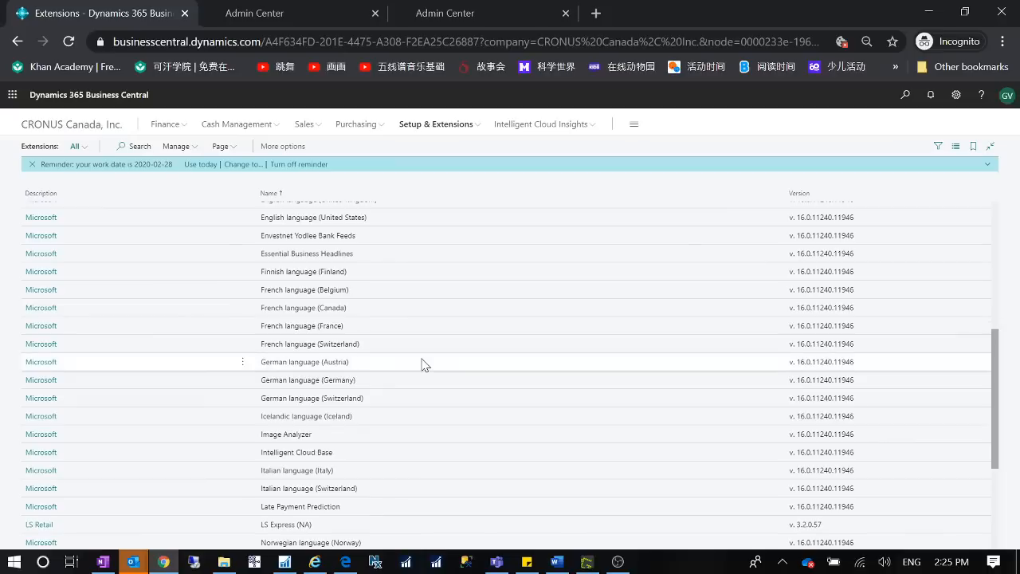
{"action": "scroll", "coordinate": [444, 444], "scroll_direction": "down", "scroll_amount": 3}
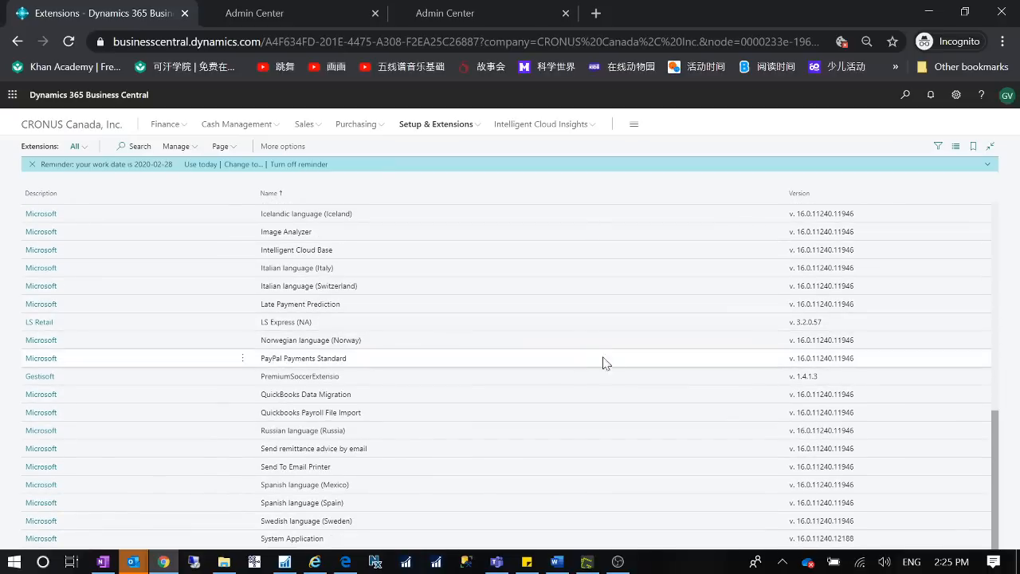
View the uninstallation details of the PayPal Payments Standard extension and close them without uninstalling
{"action": "left_click", "coordinate": [384, 358]}
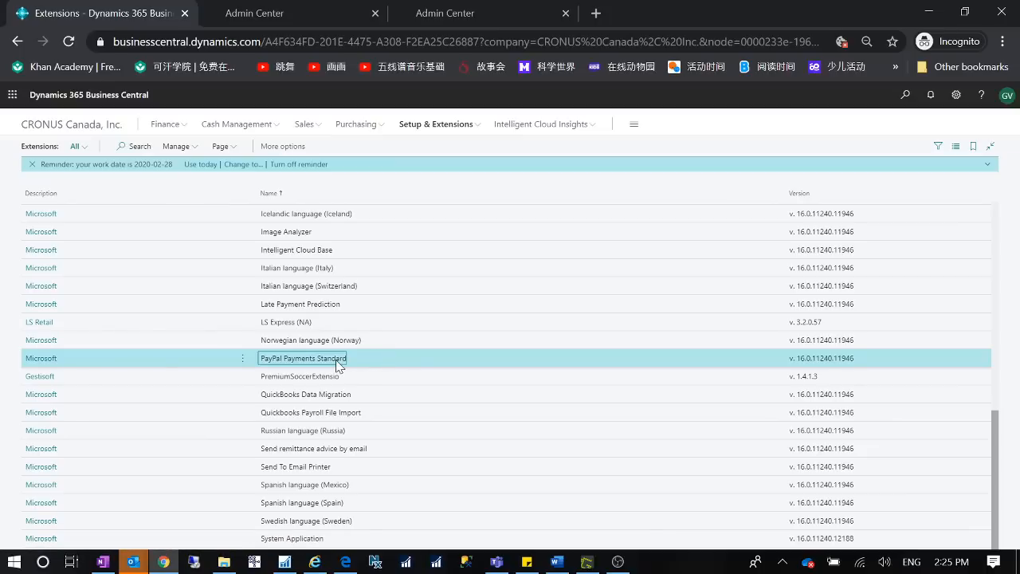
{"action": "left_click", "coordinate": [40, 360]}
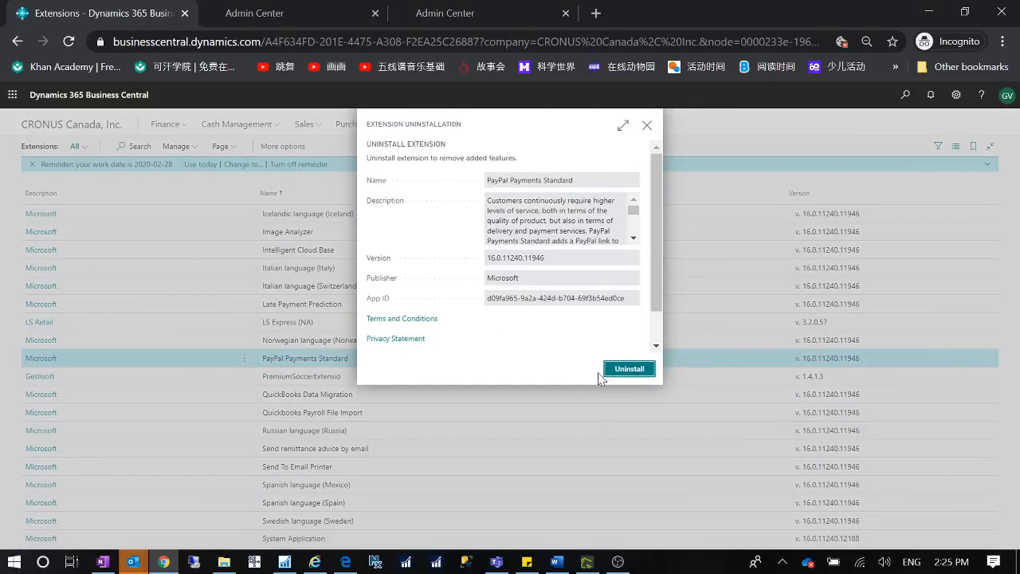
{"action": "left_click", "coordinate": [648, 127]}
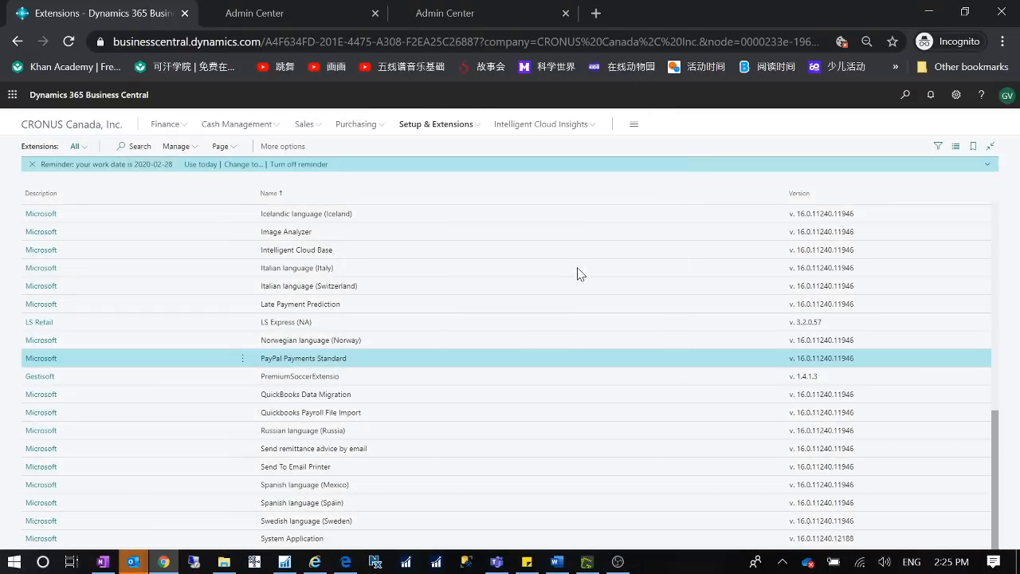